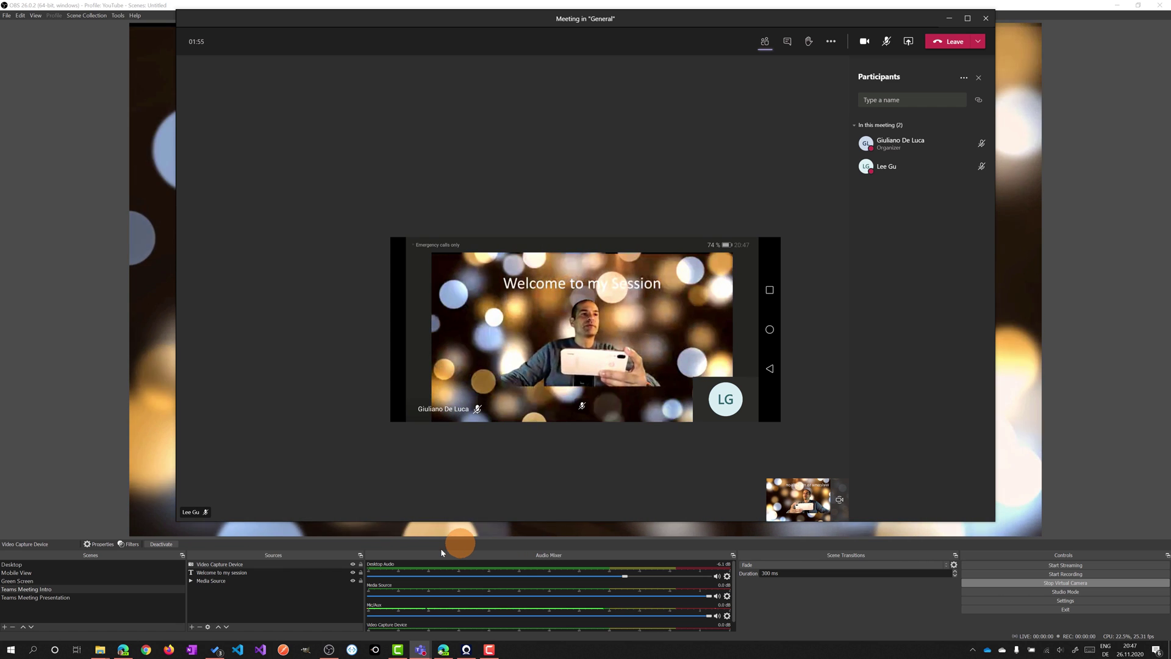
# Switch OBS to the Teams Meeting Presentation scene, then select the obsproject.com address in Edge
pyautogui.click(75, 596)
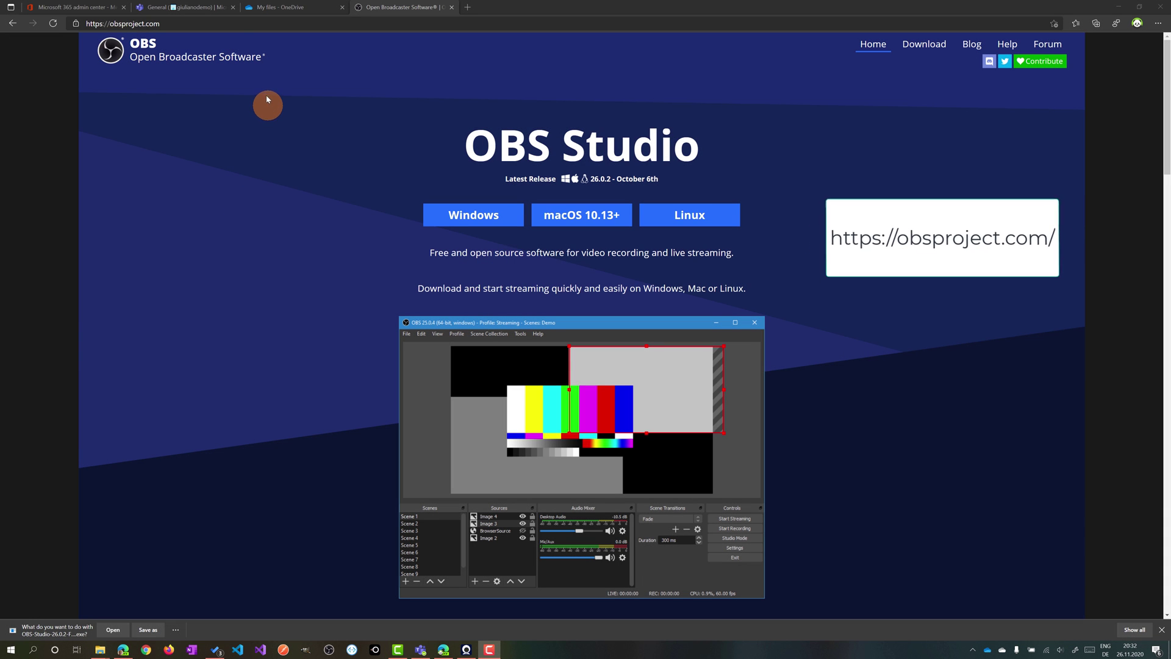
pyautogui.click(203, 24)
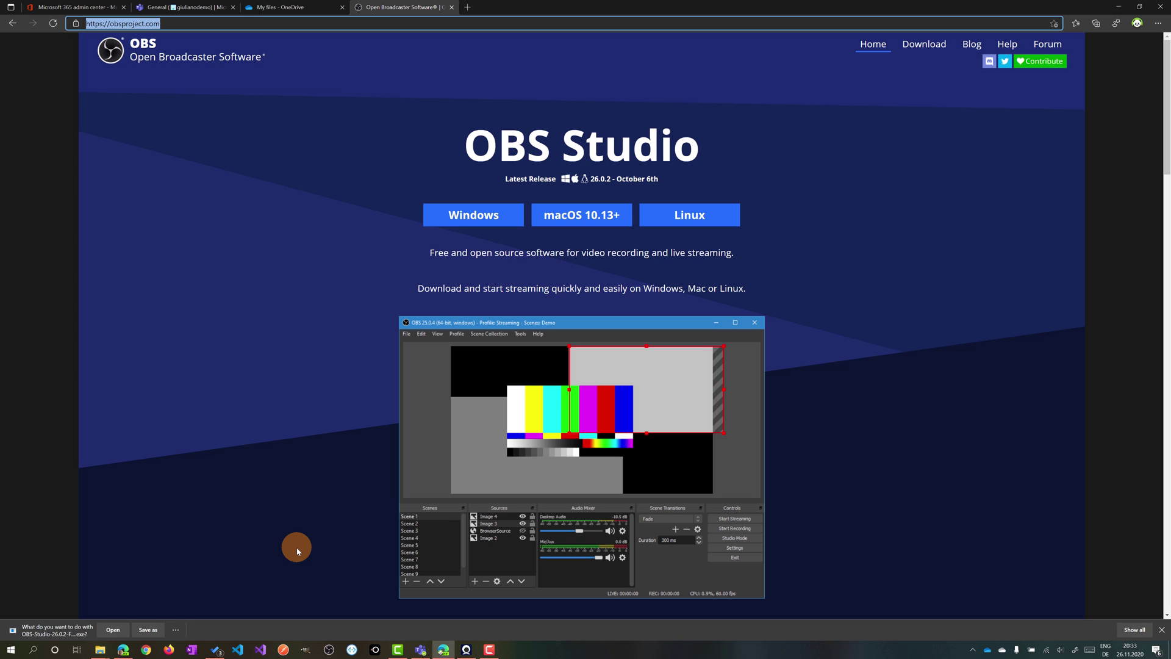
# Bring OBS Studio back to the front, showing its Desktop, Mobile View and Green Screen scenes
pyautogui.click(328, 651)
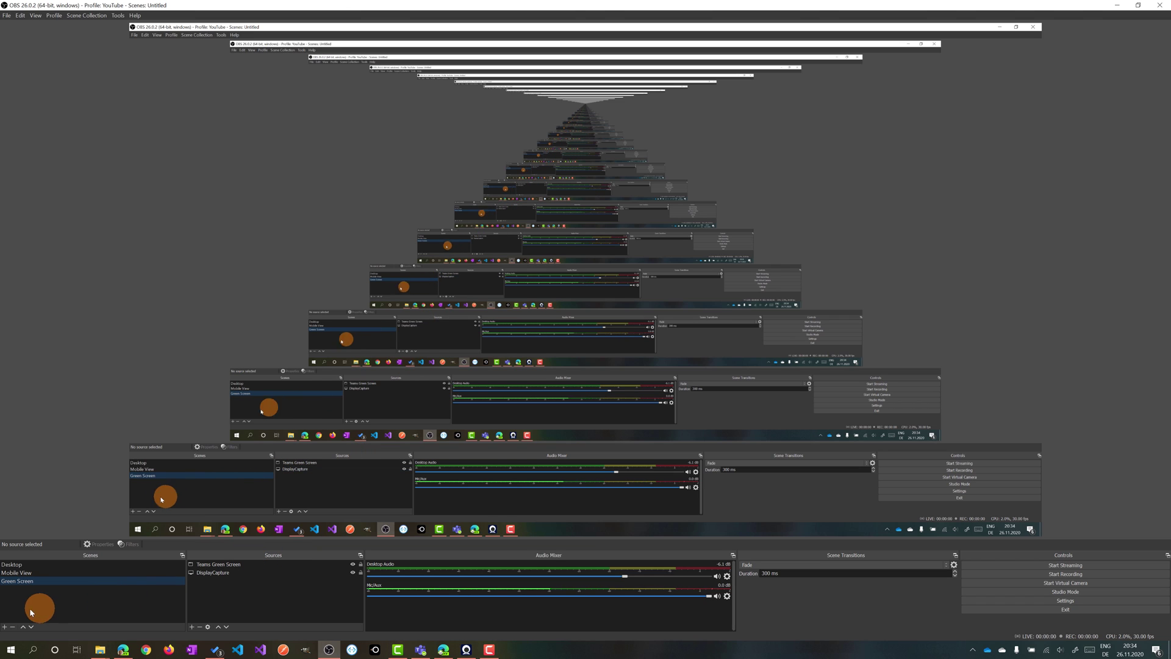
# Create a new empty scene named 'Teams Meeting Intro'
pyautogui.click(5, 627)
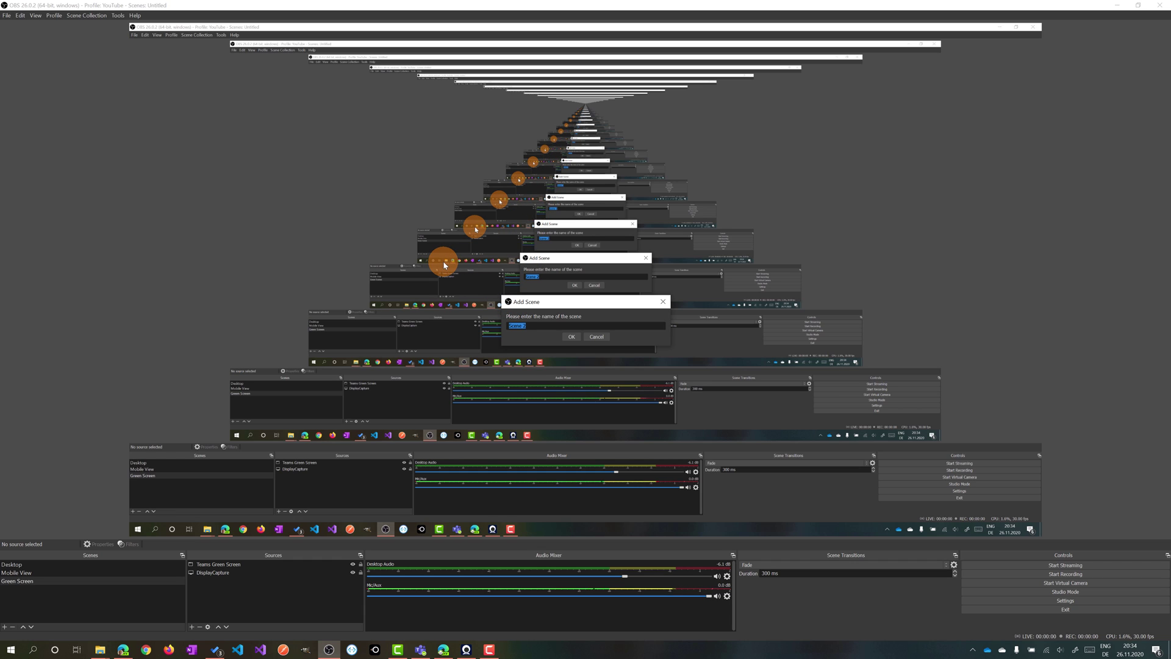
pyautogui.write('Teams Meeting Intro')
pyautogui.press('Return')
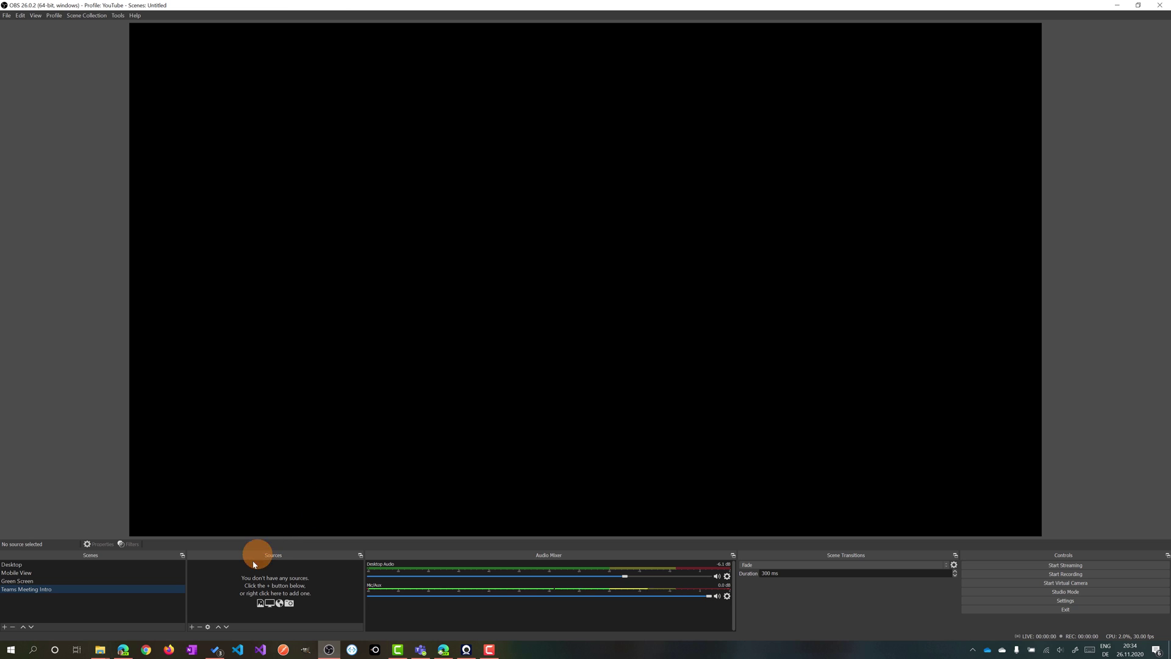
# Add a looping Media Source playing Animated Backgrounds - bokehdots.mp4 to Teams Meeting Intro
pyautogui.click(192, 627)
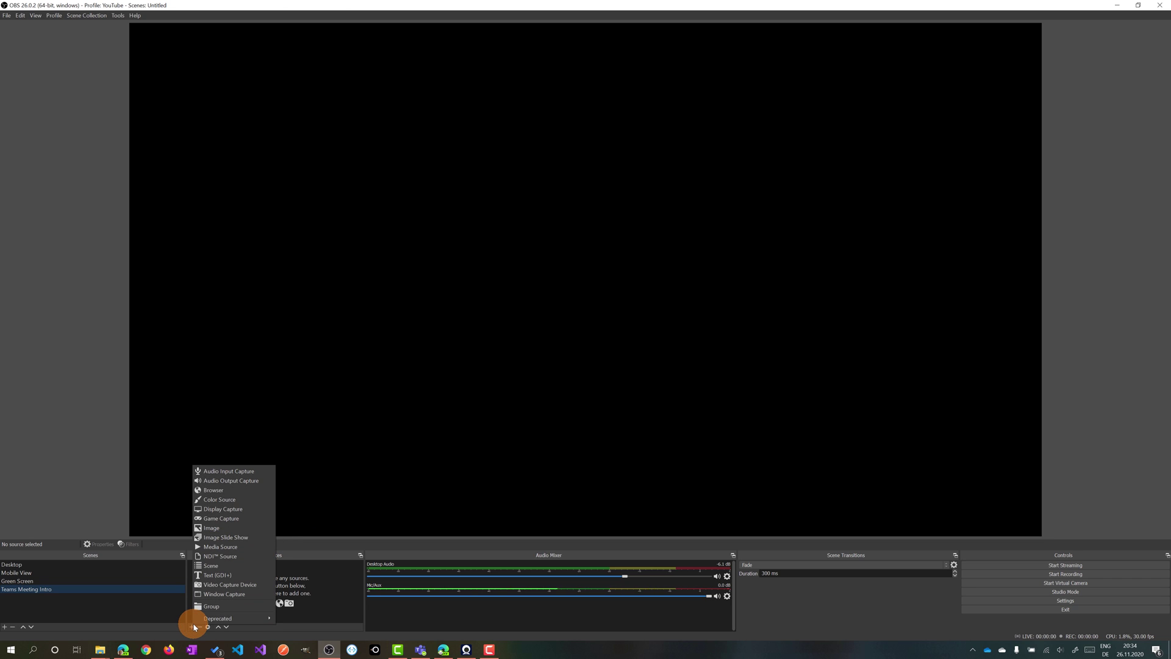
pyautogui.click(247, 550)
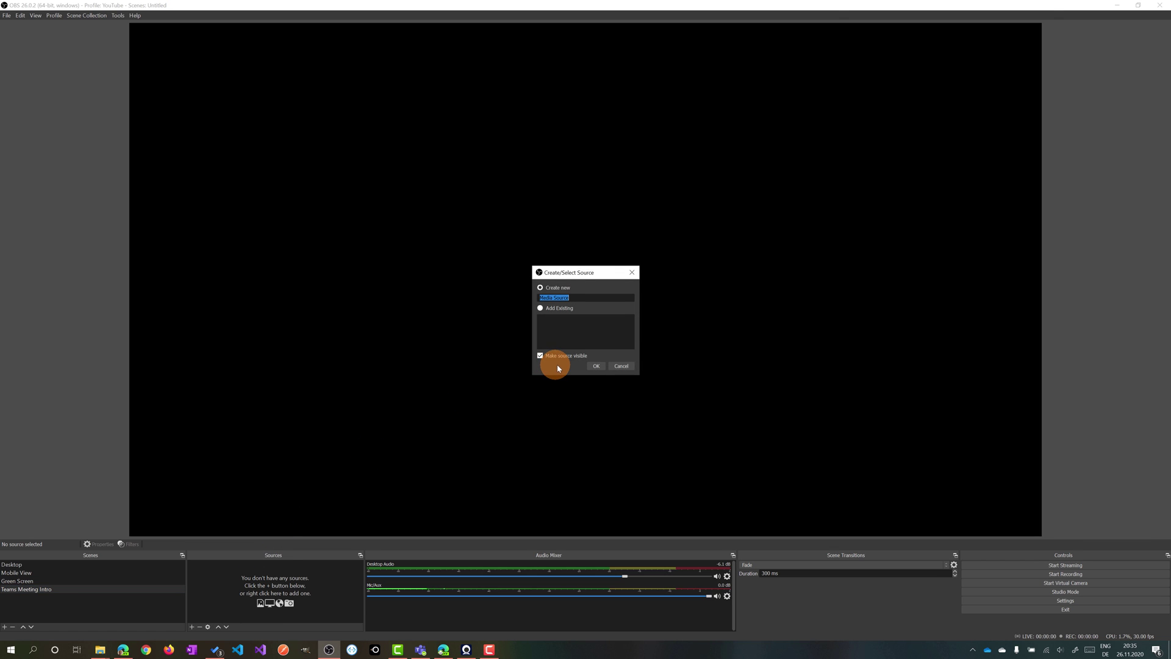
pyautogui.click(596, 366)
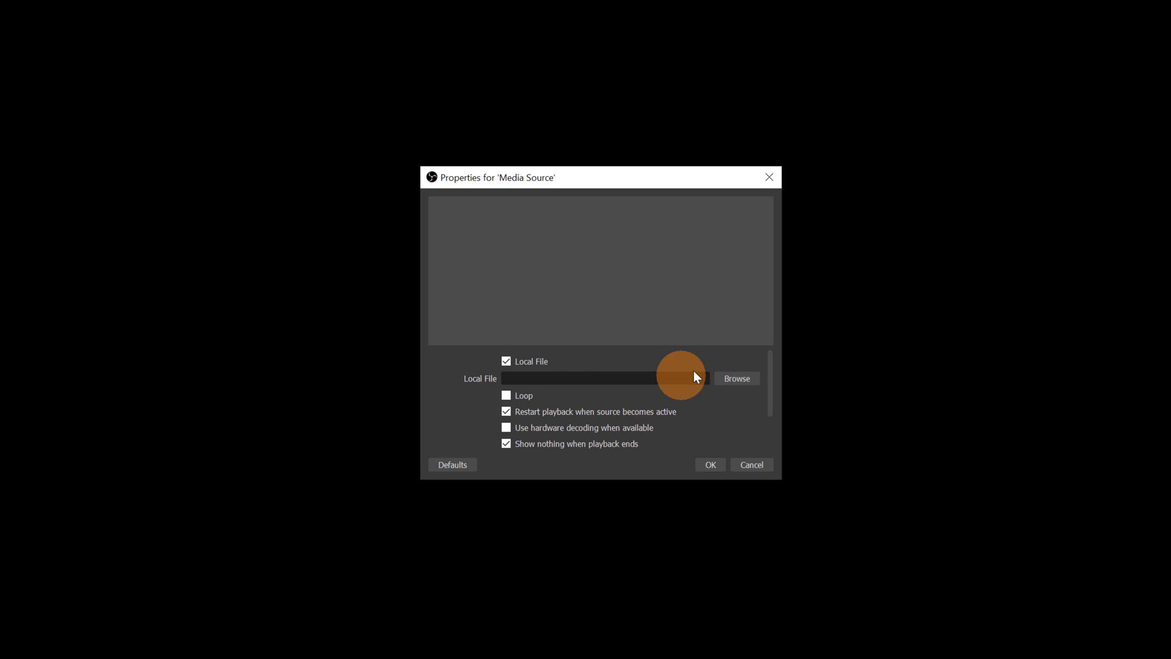
pyautogui.click(737, 378)
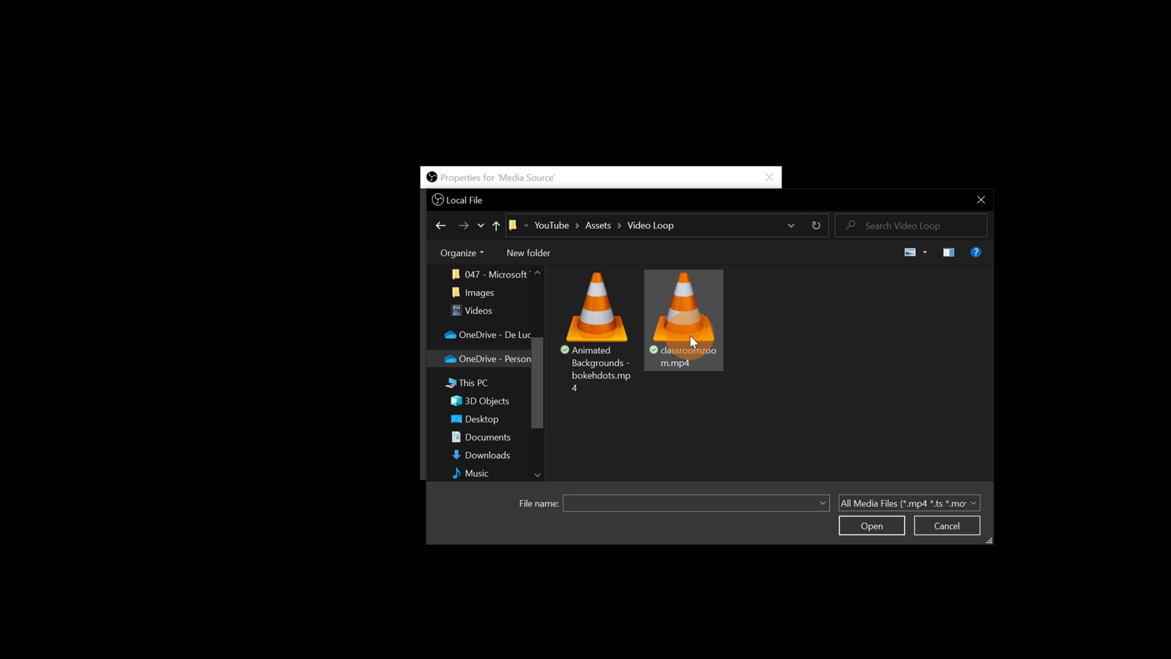
pyautogui.click(592, 326)
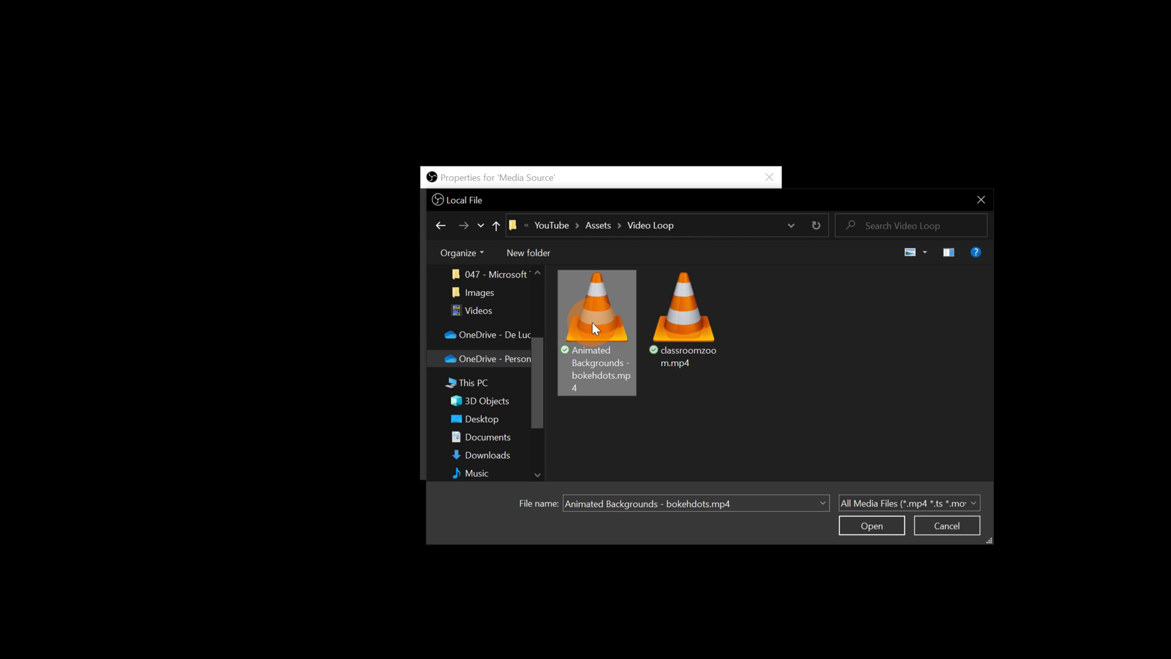
pyautogui.click(851, 529)
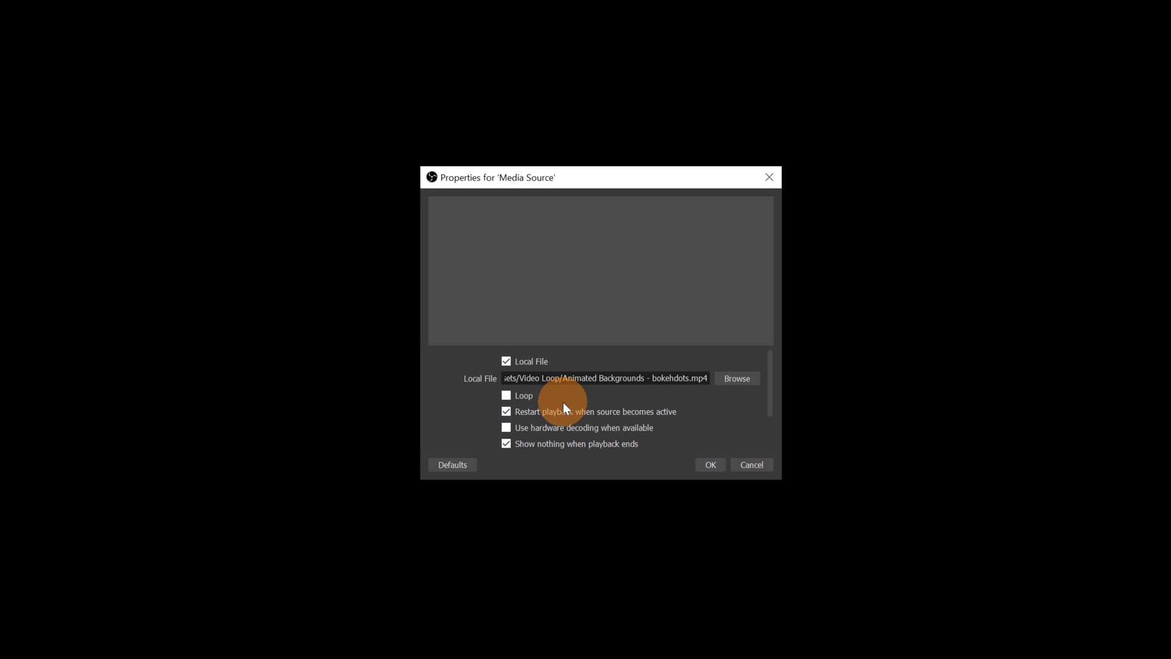
pyautogui.click(507, 395)
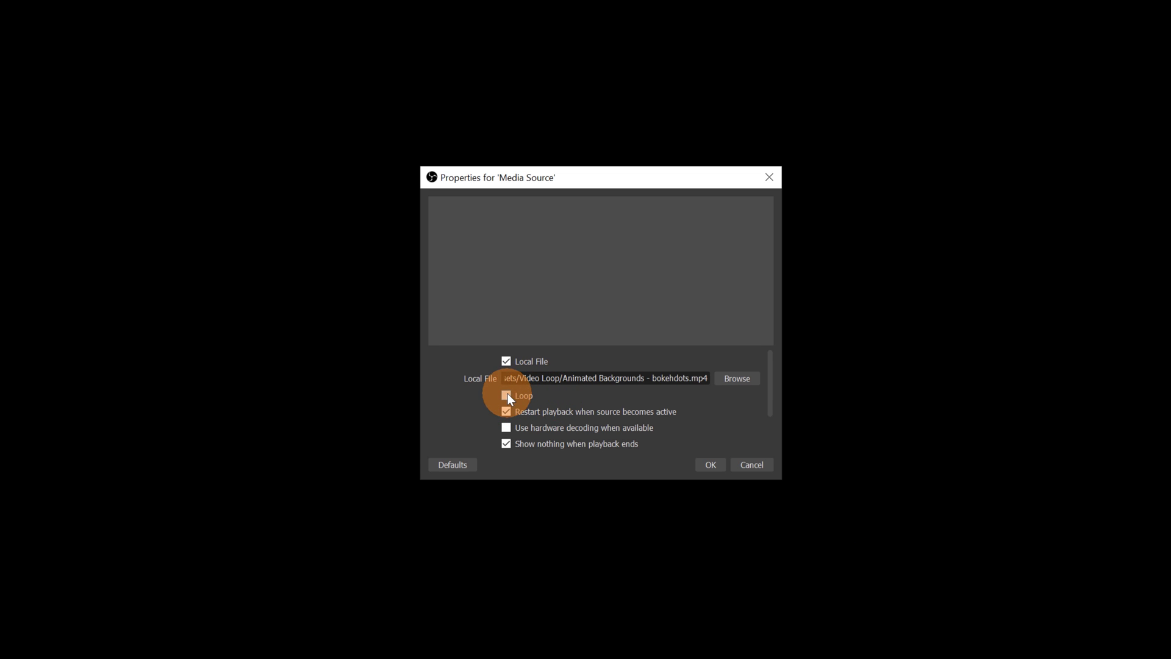
pyautogui.click(708, 465)
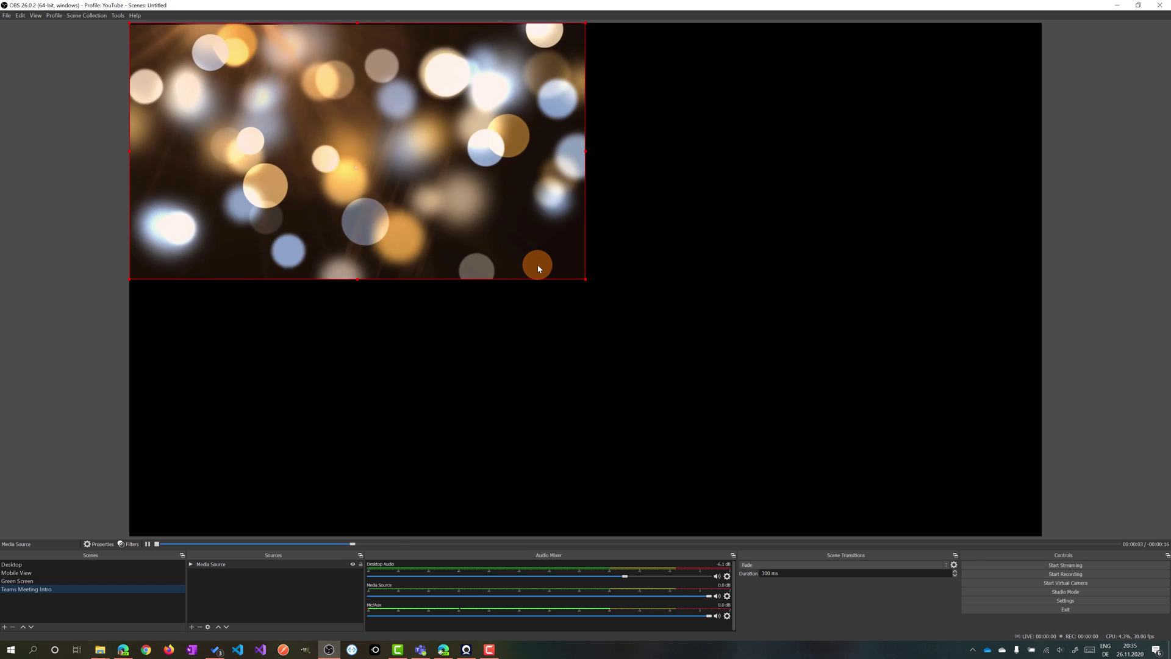
# Stretch the bokeh video to fill the whole canvas and begin adding a Text (GDI+) source
pyautogui.moveTo(585, 278); pyautogui.dragTo(995, 507)
pyautogui.click(474, 313)
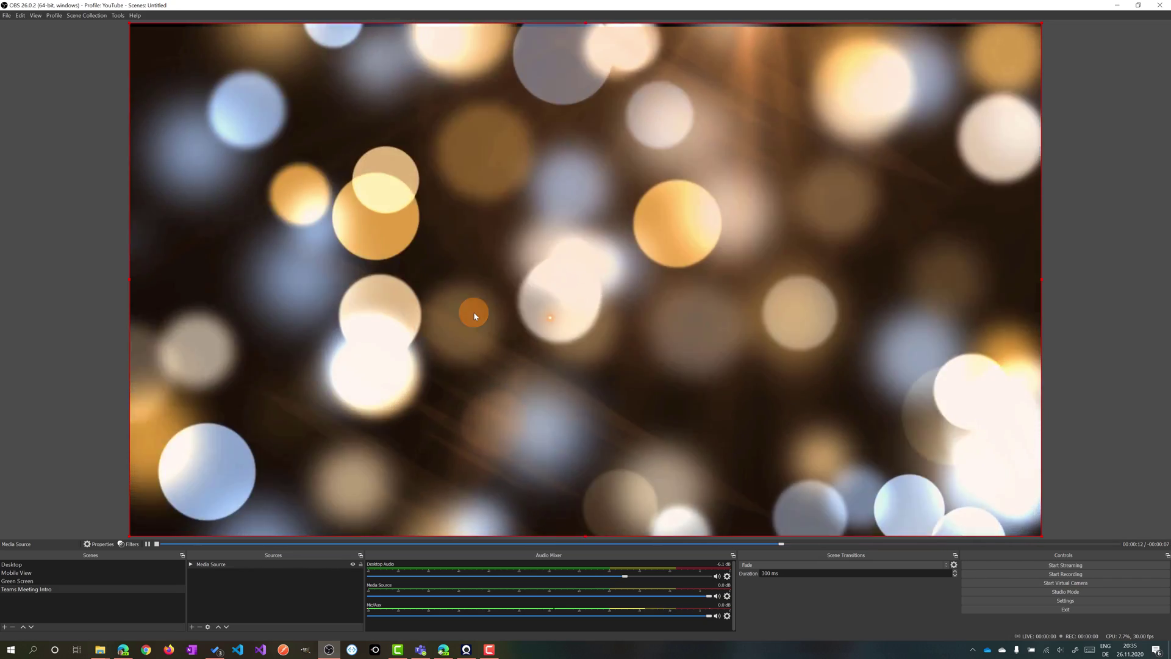
pyautogui.click(236, 572)
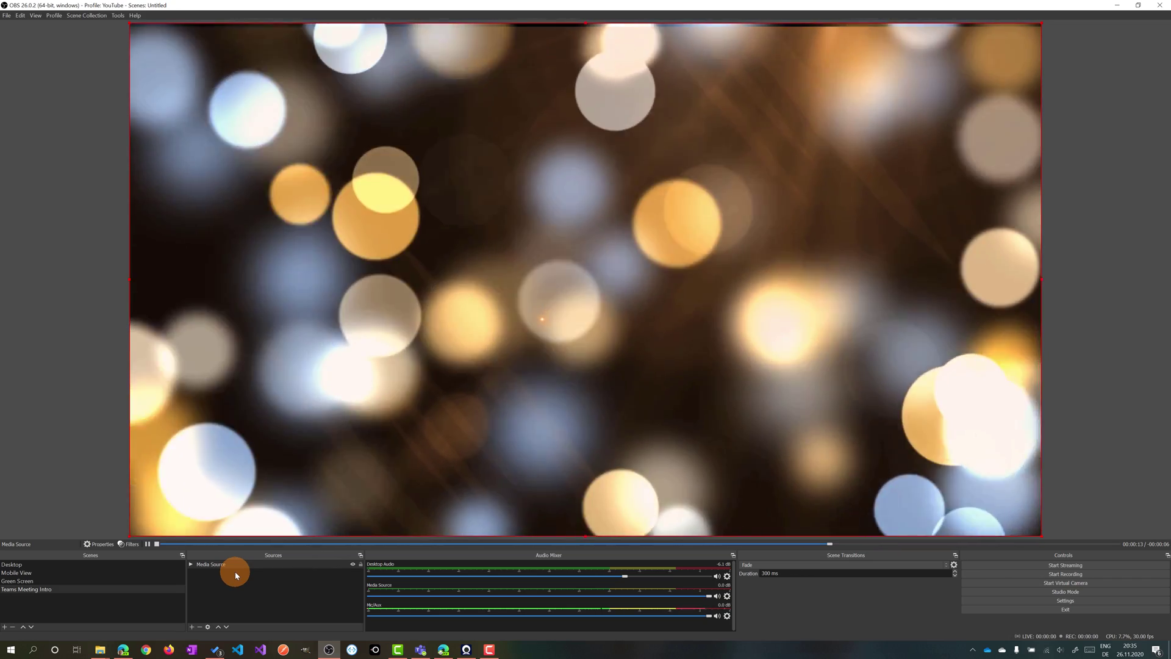
pyautogui.click(192, 627)
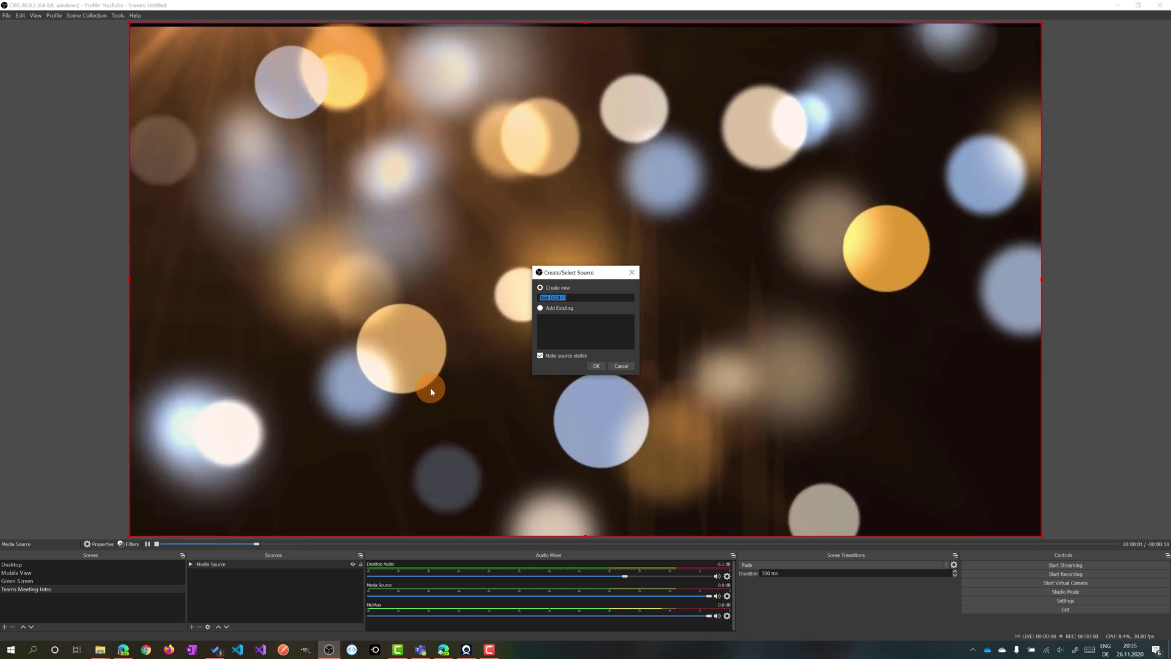
# Name the text source 'Welcome to my session' and enter the 'Welcome to my Session' title text
pyautogui.write('Welcome t')
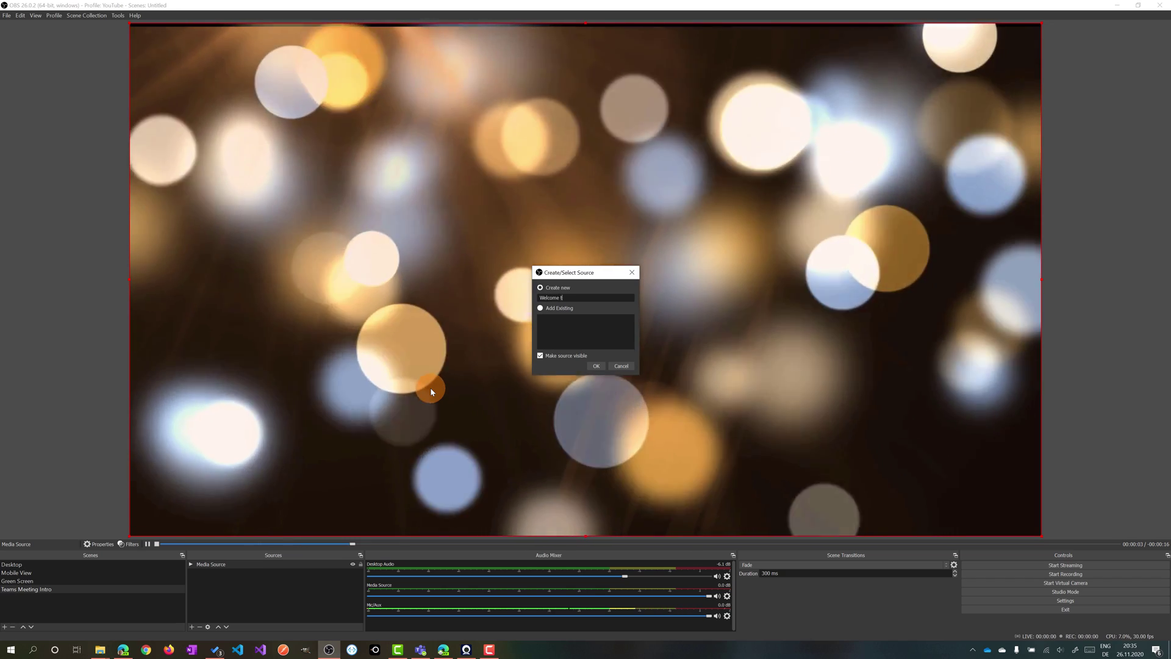
pyautogui.write('o my session')
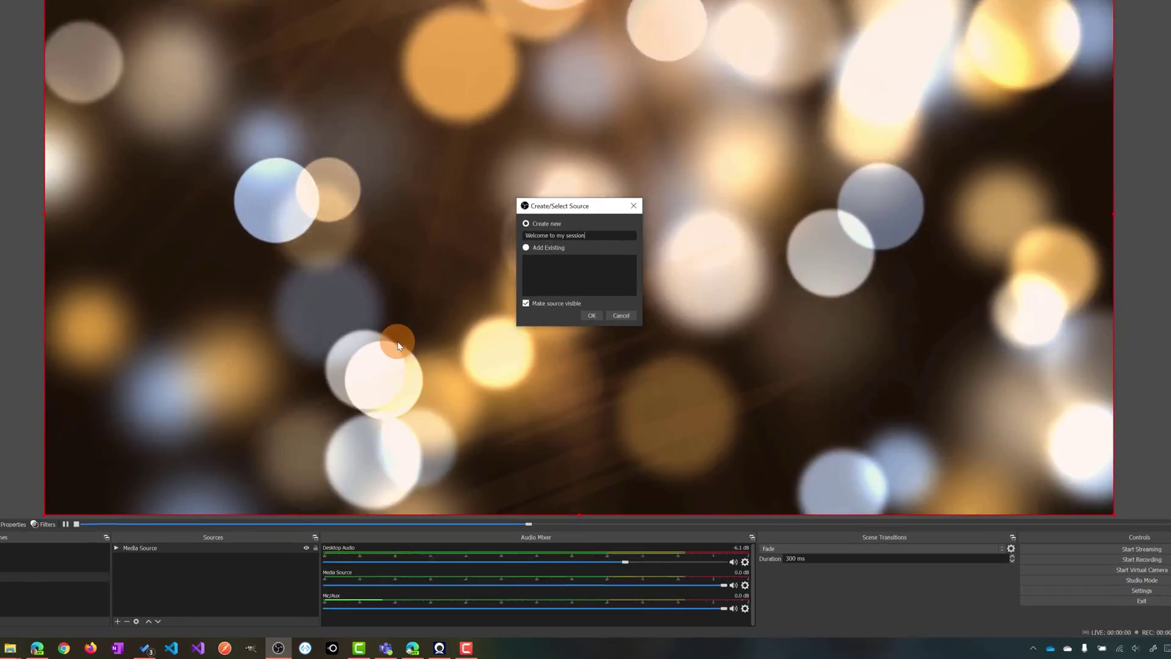
pyautogui.press('Return')
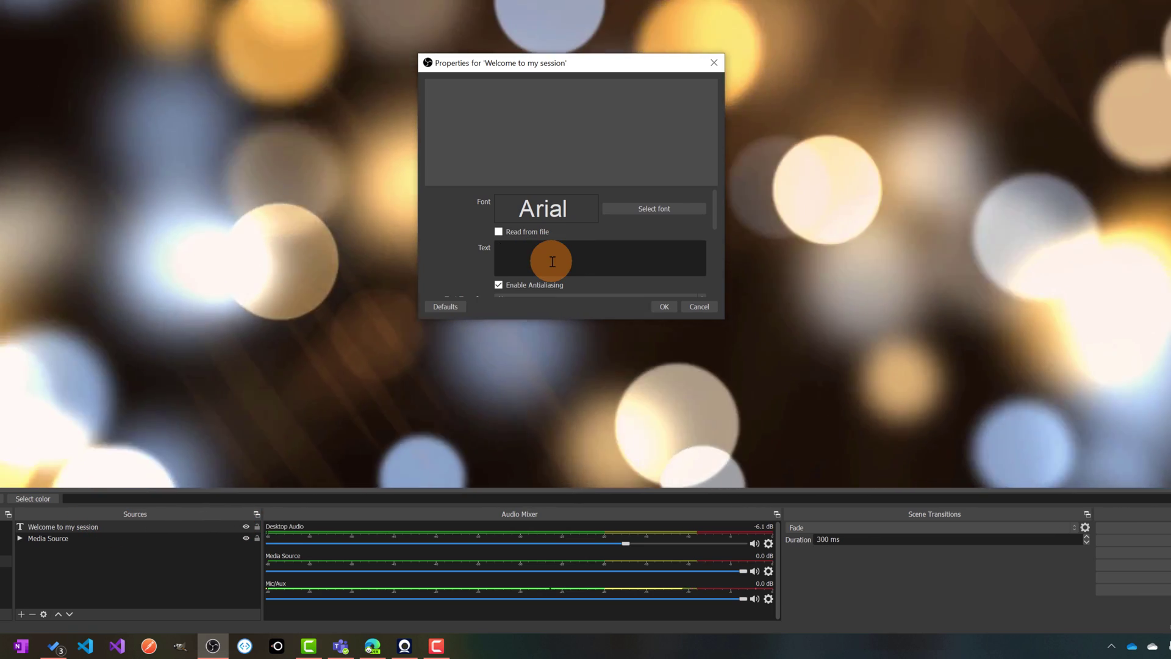
pyautogui.click(552, 261)
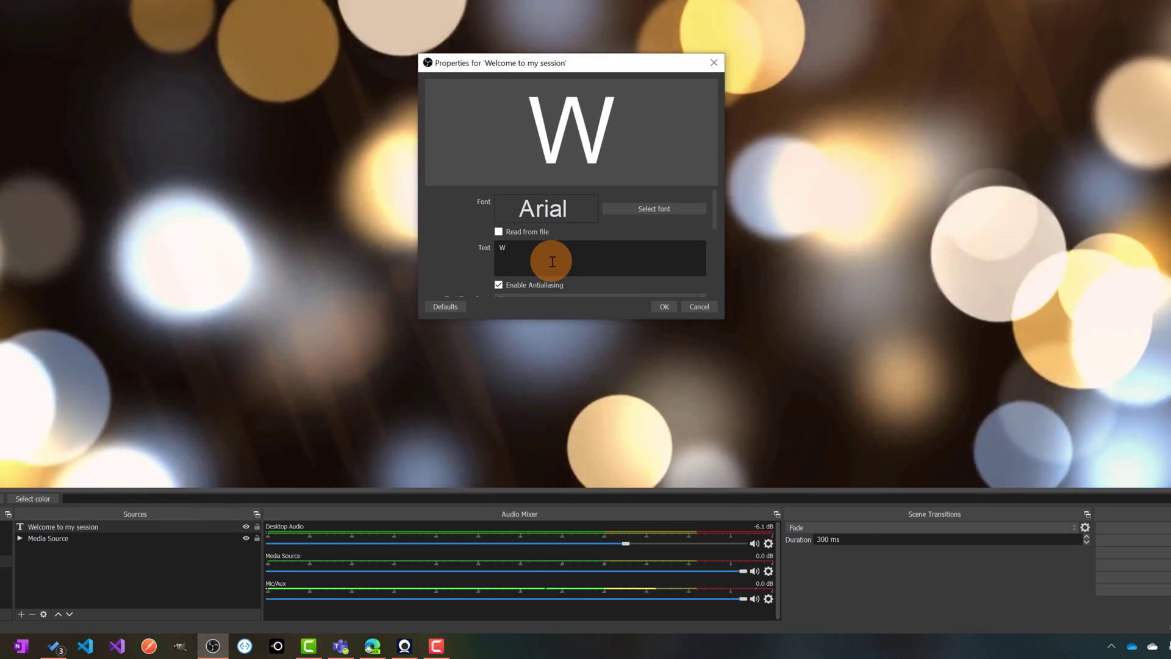
pyautogui.write('Welcome ')
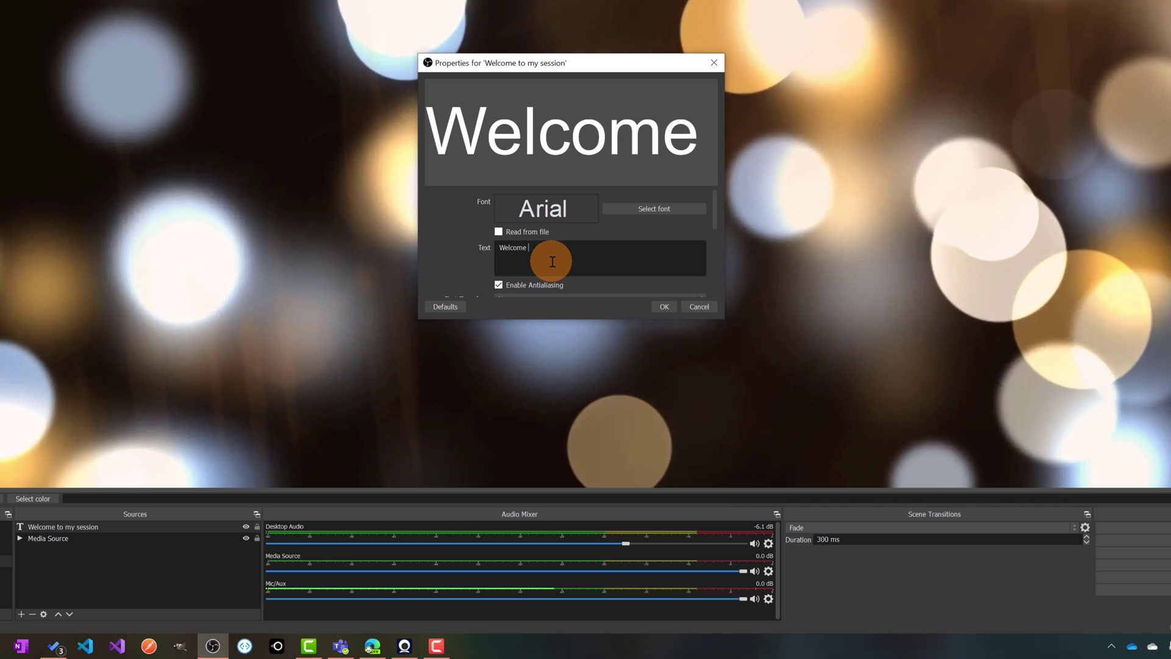
pyautogui.write('to my Session')
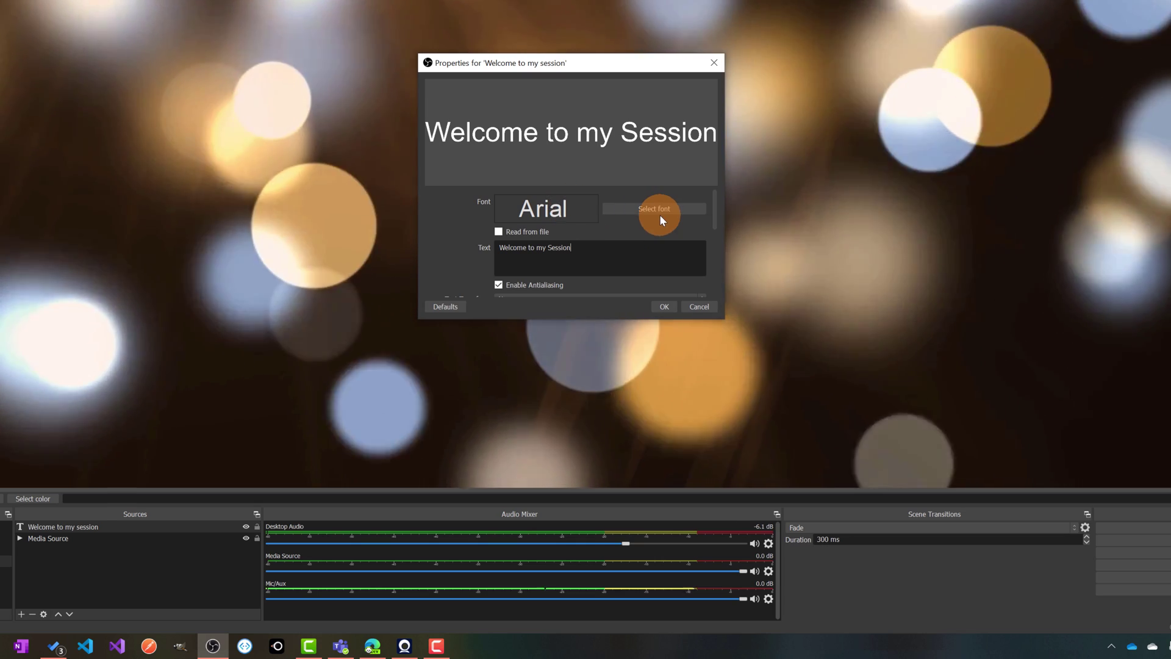
pyautogui.scroll(-1, 660, 216)
pyautogui.scroll(-3, 659, 214)
pyautogui.scroll(2, 642, 221)
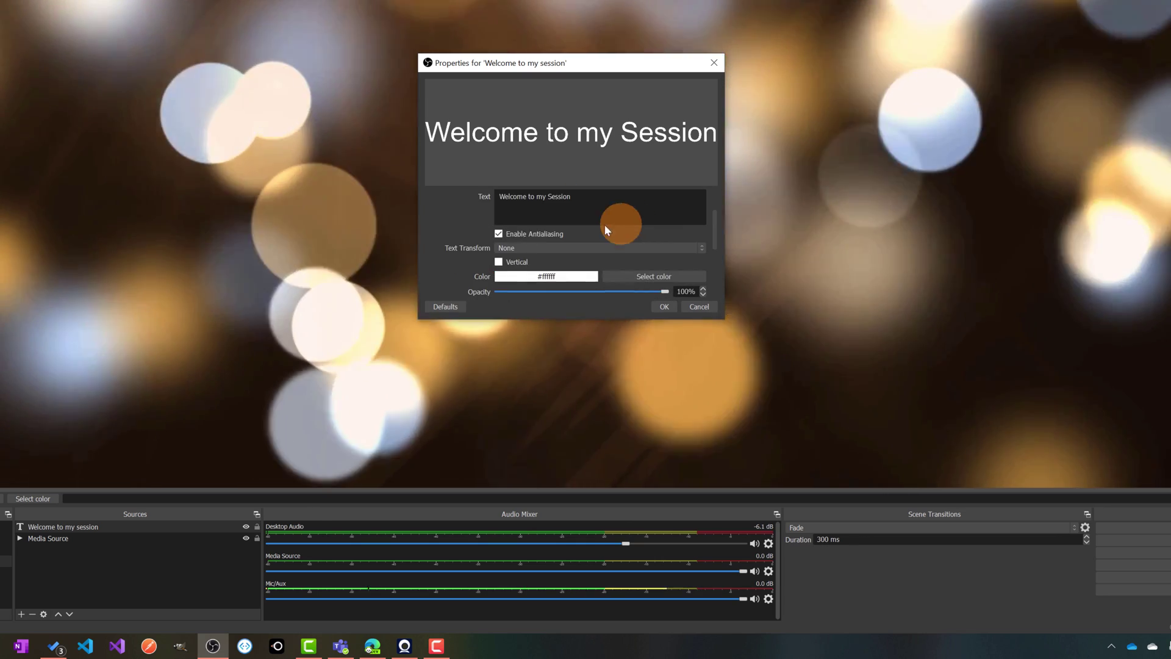
pyautogui.scroll(-2, 605, 228)
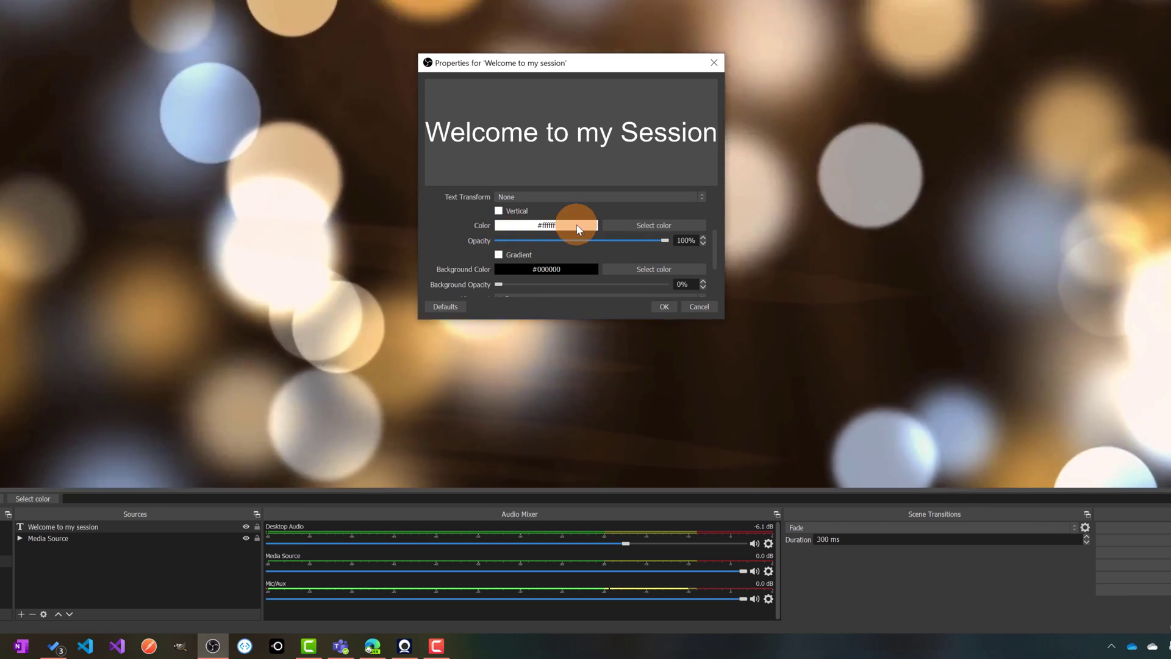
pyautogui.scroll(-1, 609, 248)
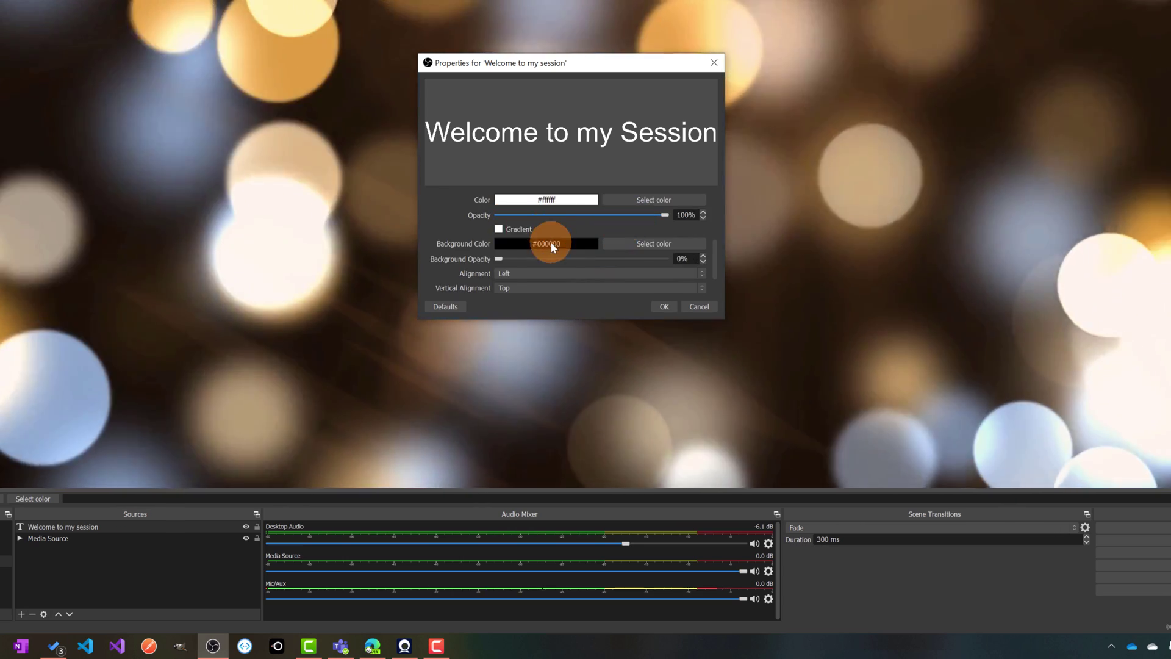
pyautogui.scroll(-1, 542, 238)
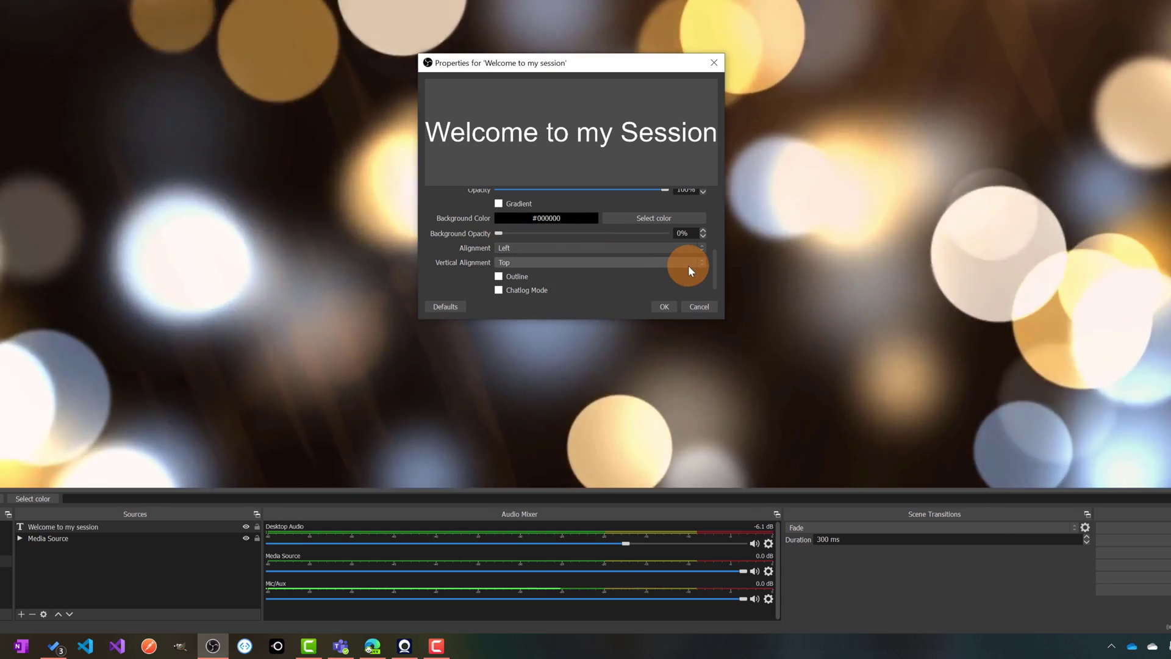
pyautogui.scroll(5, 688, 266)
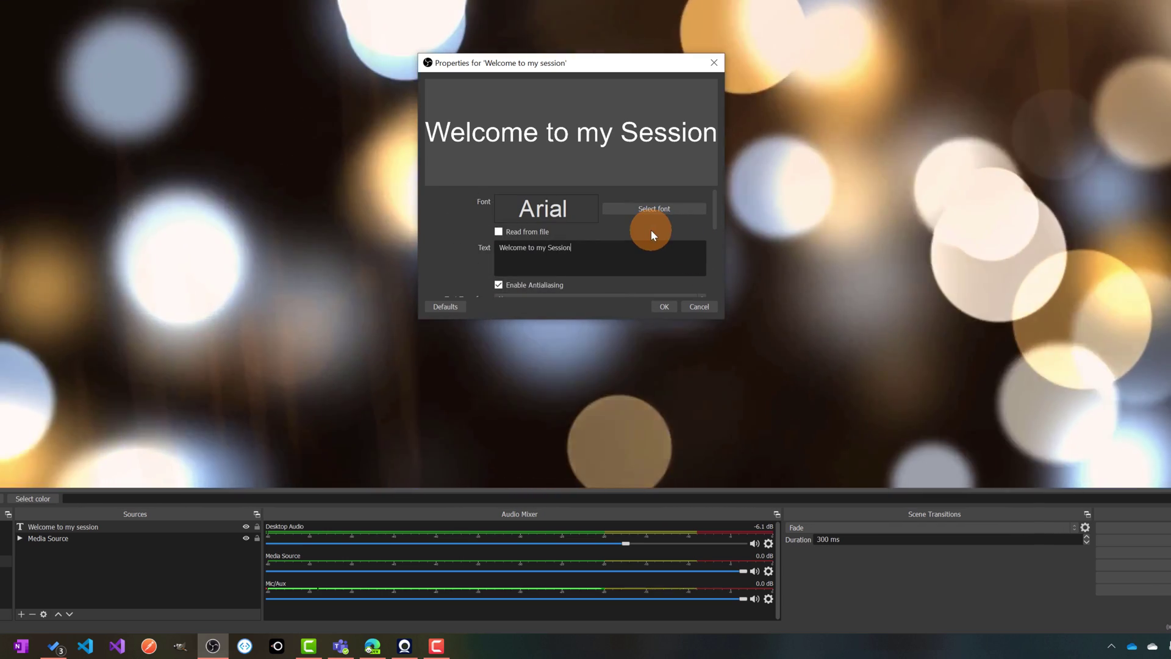
# Set the title font to Calibri Regular and move the text toward the top of the canvas
pyautogui.click(653, 208)
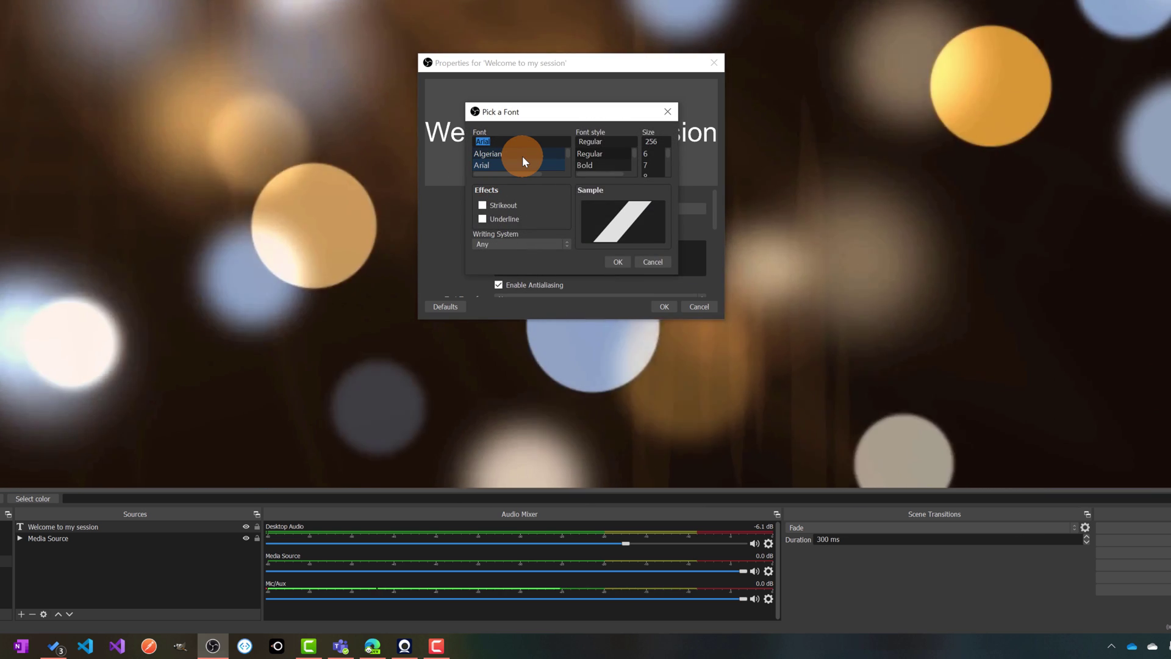
pyautogui.write('c')
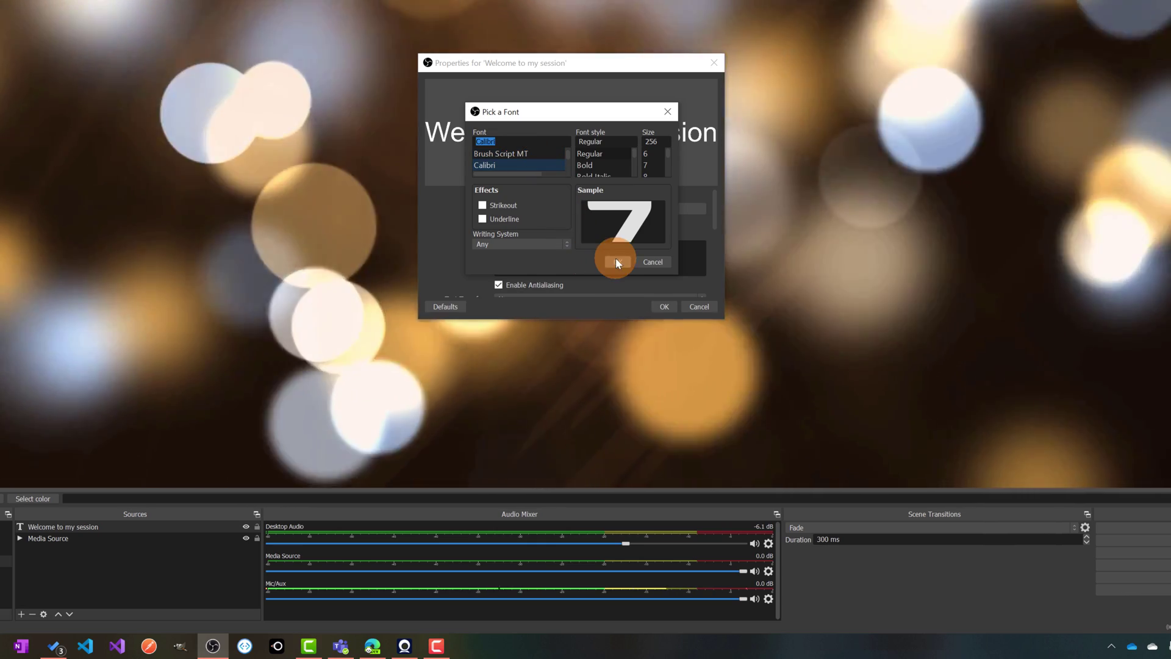
pyautogui.click(617, 262)
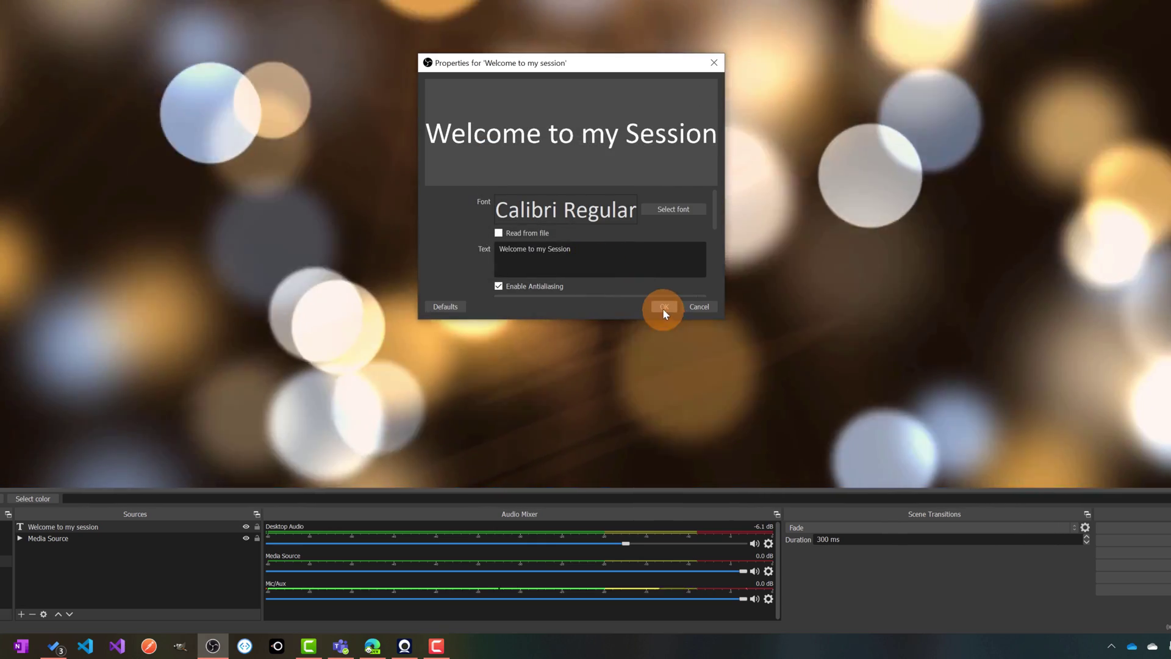
pyautogui.click(663, 309)
pyautogui.moveTo(450, 49); pyautogui.dragTo(613, 115)
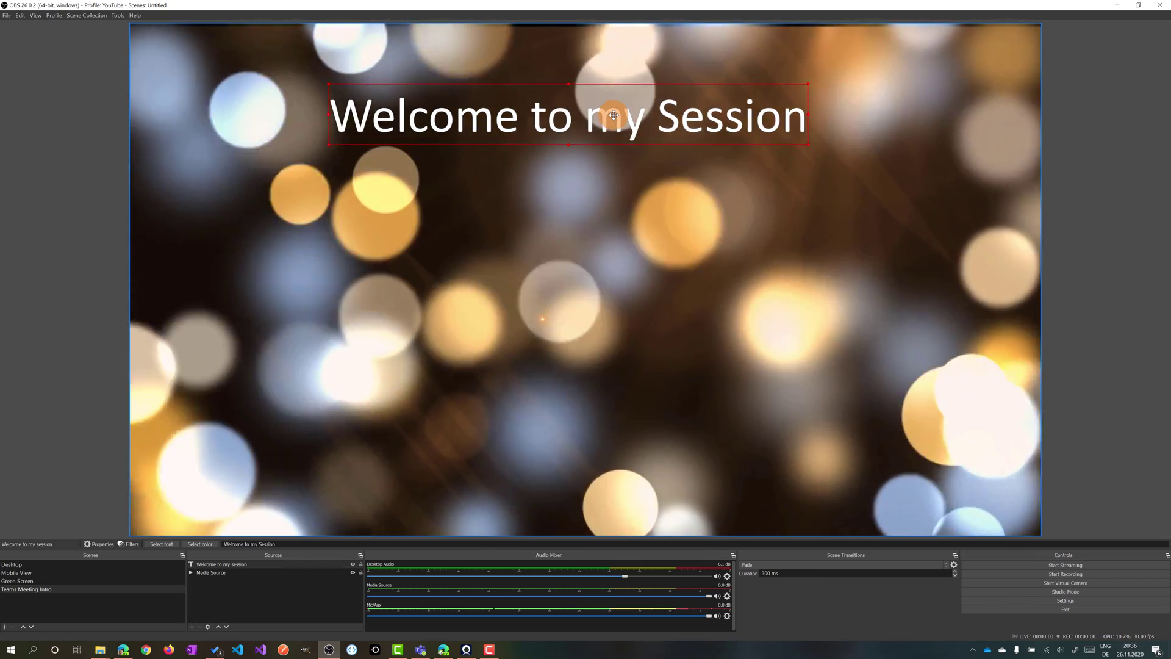
# Centre the 'Welcome to my Session' title horizontally with Transform > Center Horizontally
pyautogui.rightClick(613, 115)
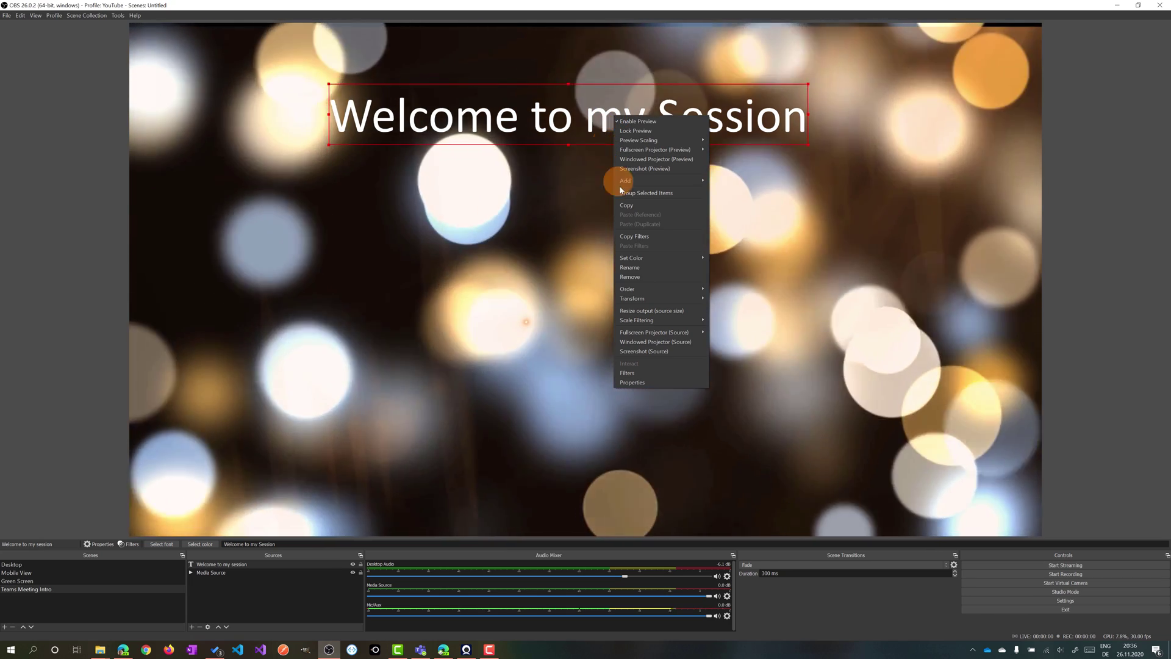
pyautogui.moveTo(659, 302)
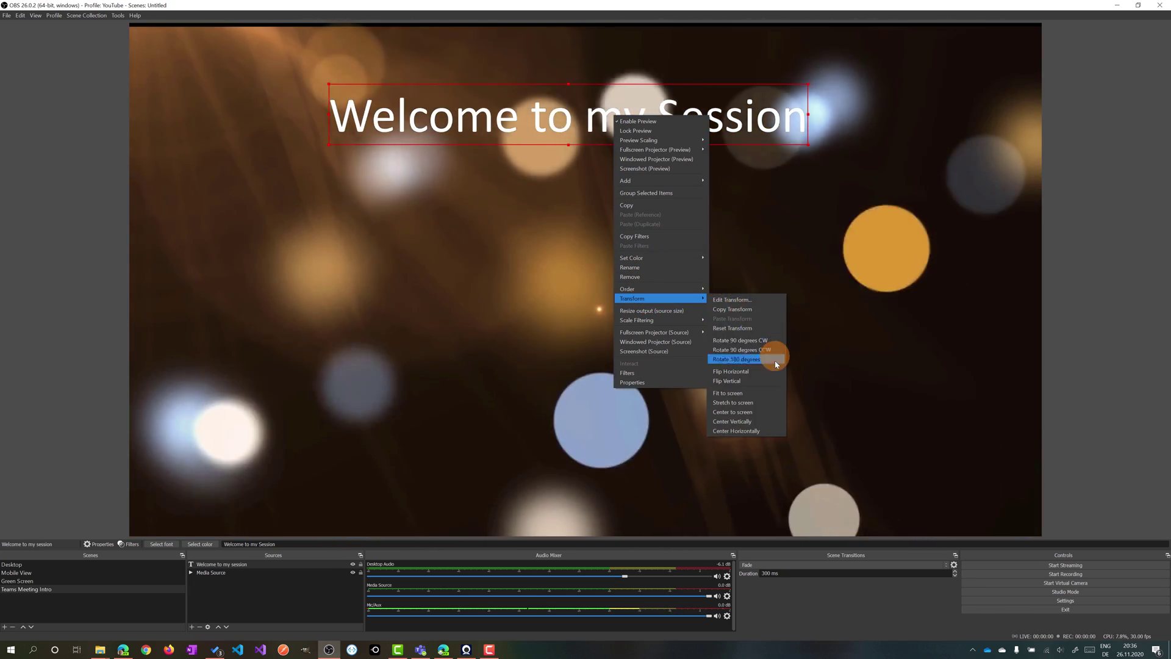
pyautogui.click(755, 431)
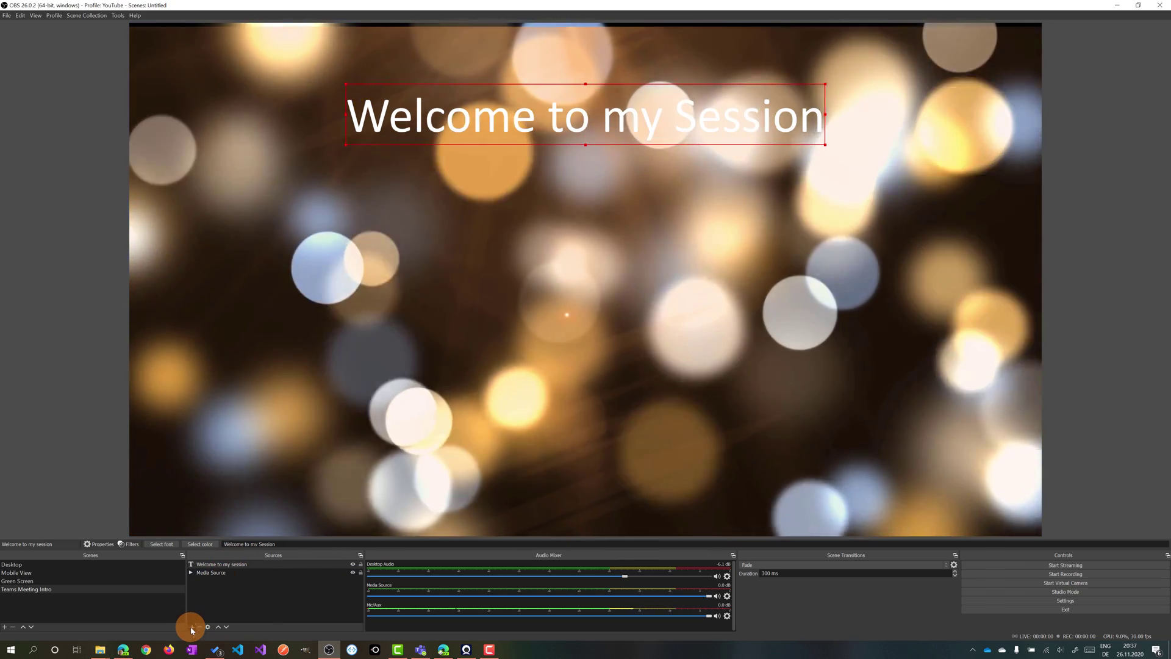
pyautogui.click(192, 626)
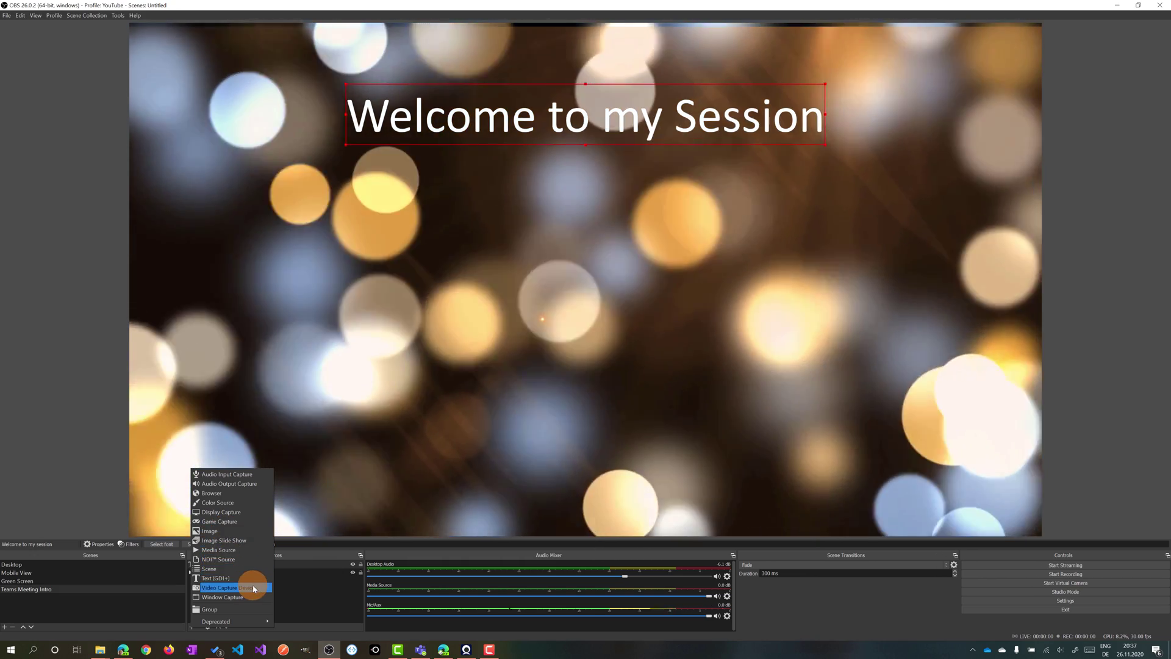
# Add a Video Capture Device source for the webcam, keeping its default settings
pyautogui.click(252, 586)
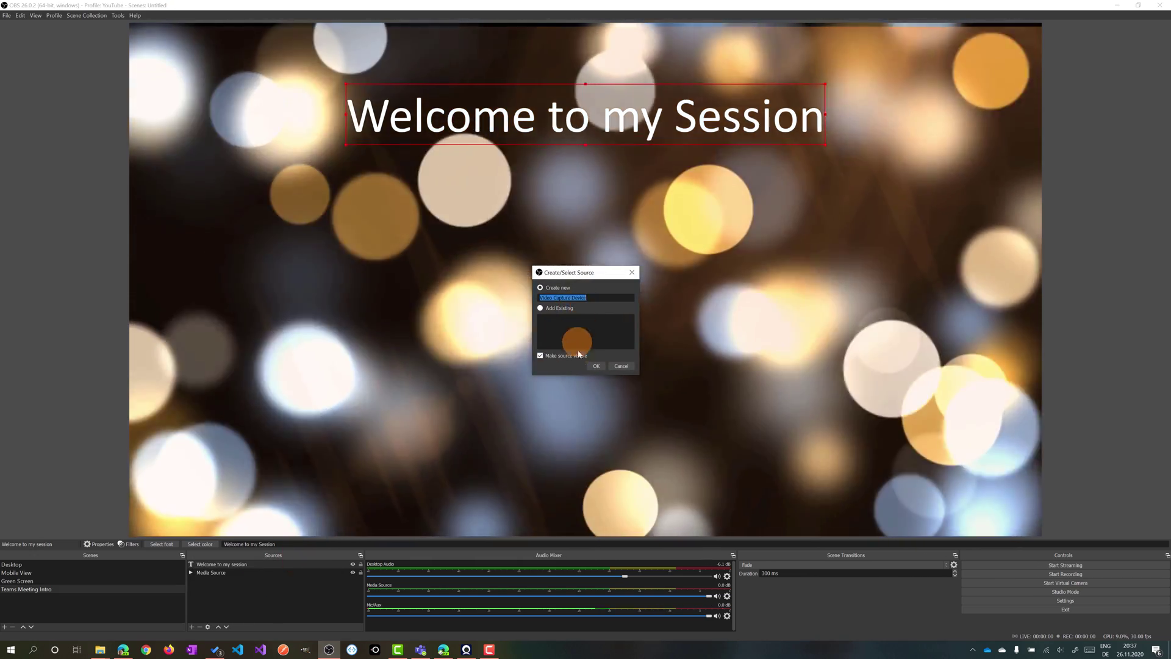
pyautogui.click(597, 367)
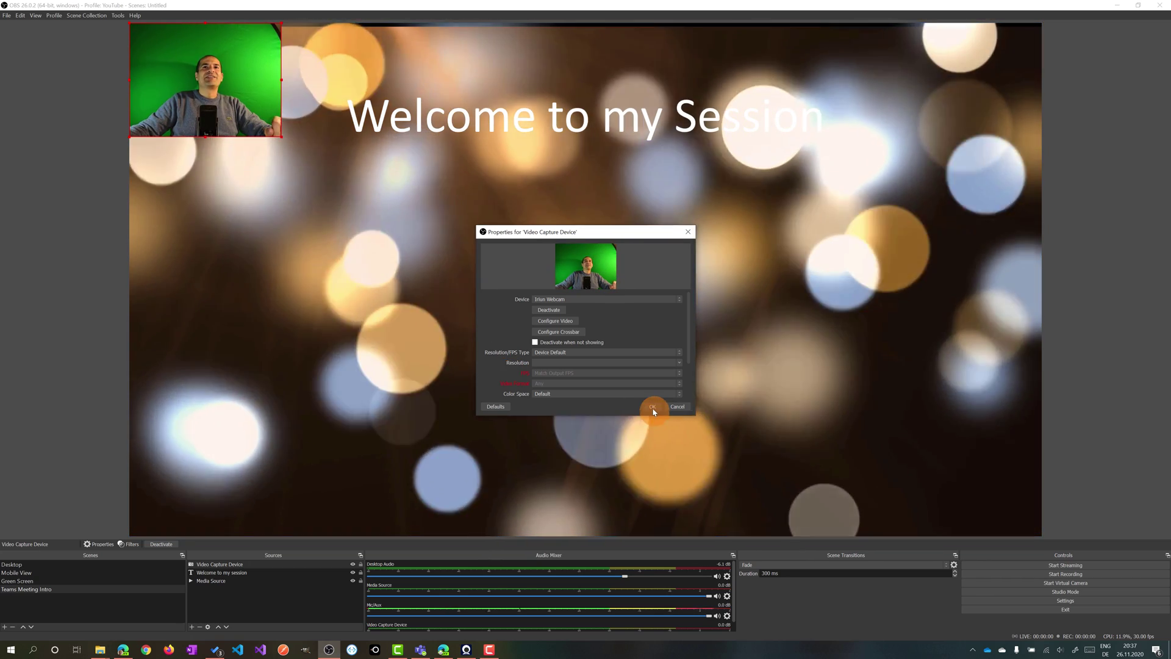
pyautogui.click(650, 405)
# Move and resize the webcam feed so it sits enlarged and centred directly beneath the title
pyautogui.moveTo(197, 83); pyautogui.dragTo(530, 228)
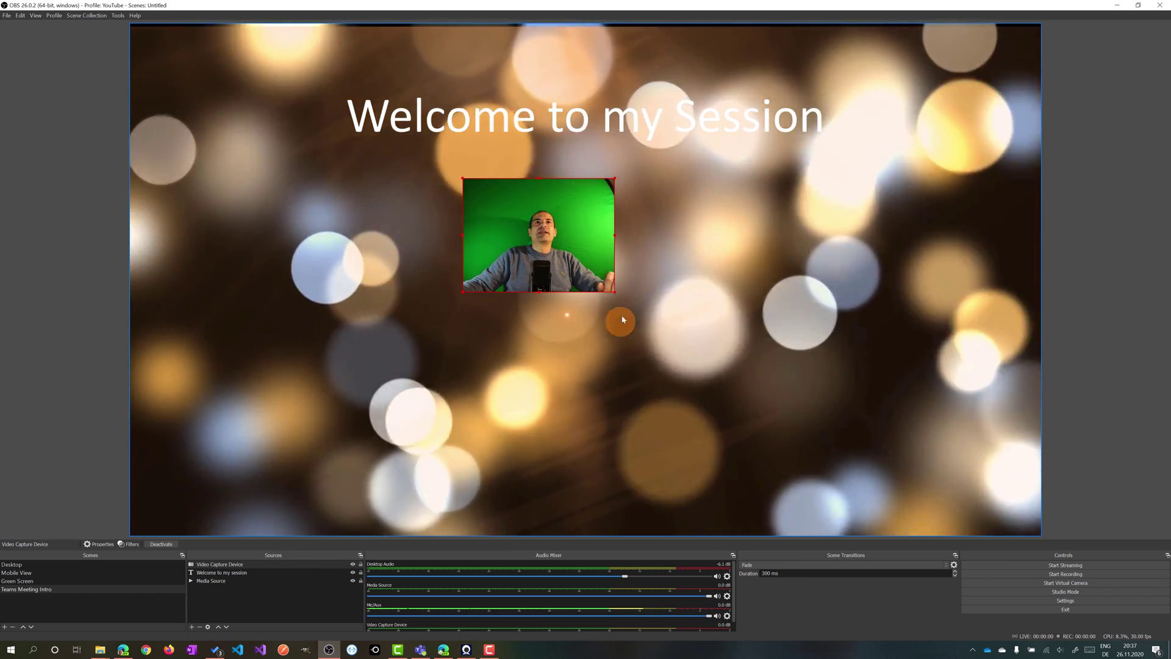
pyautogui.click(613, 294)
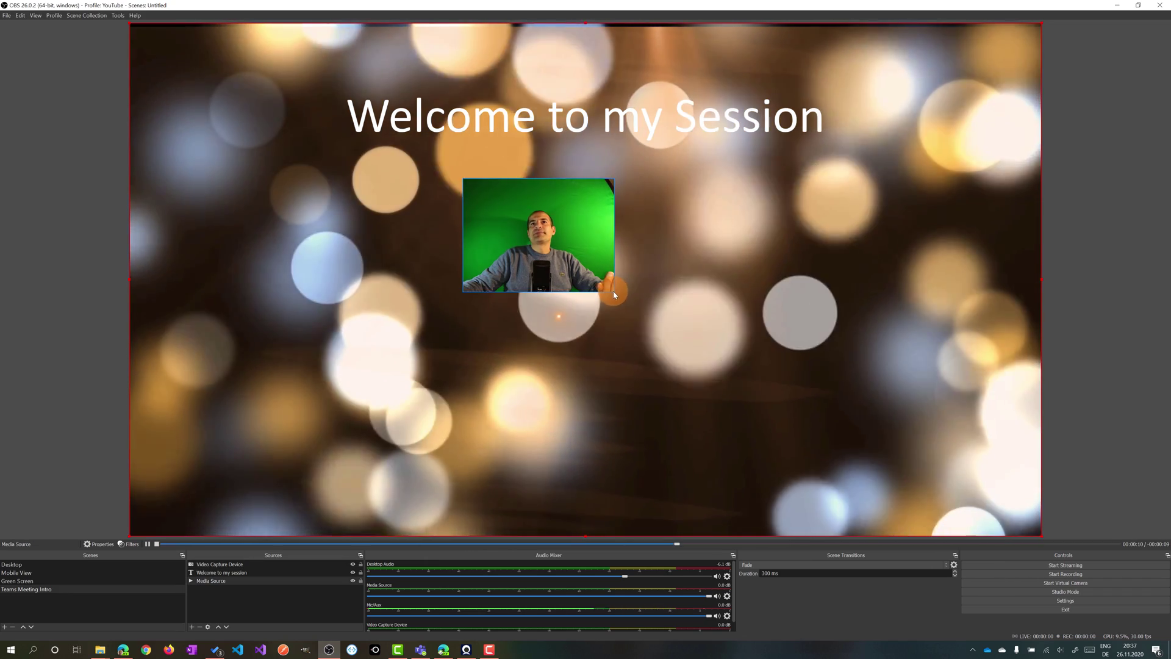
pyautogui.click(610, 290)
pyautogui.moveTo(610, 290); pyautogui.dragTo(845, 454)
pyautogui.moveTo(745, 365); pyautogui.dragTo(677, 348)
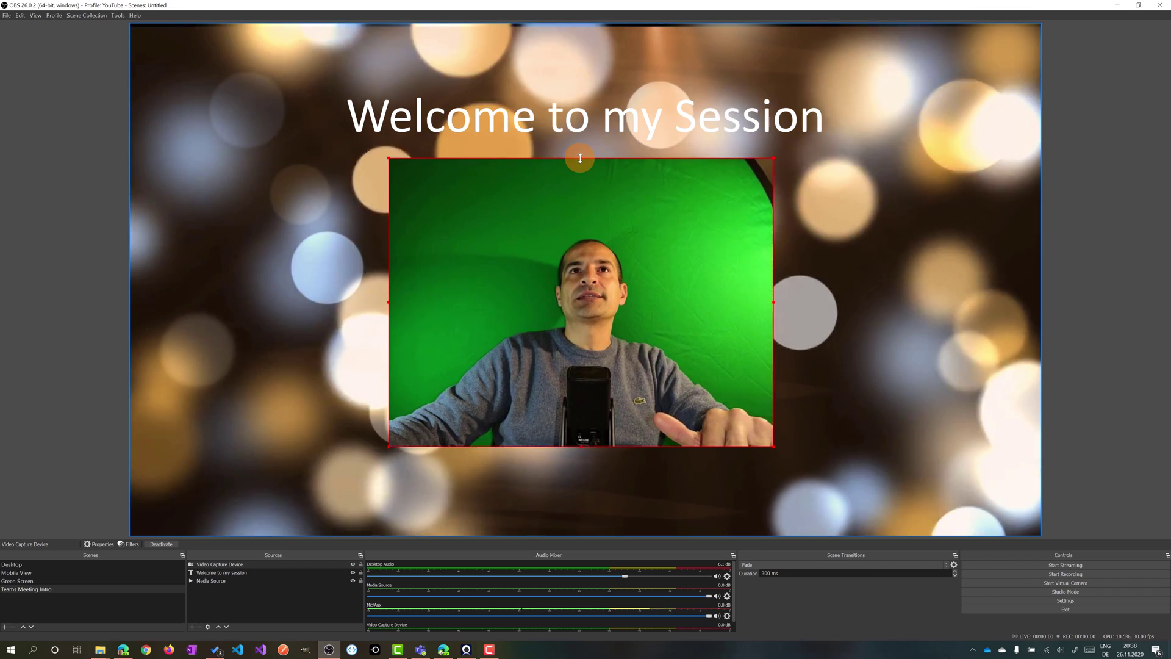
pyautogui.moveTo(580, 173); pyautogui.dragTo(584, 229)
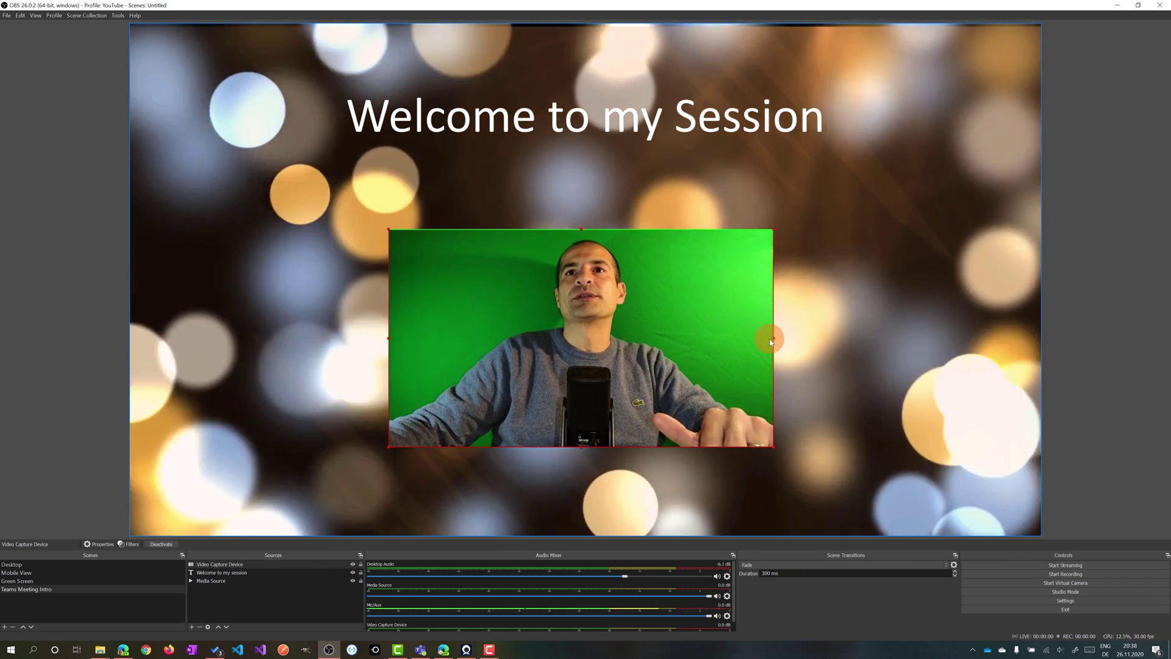
pyautogui.moveTo(772, 338)
pyautogui.mouseDown()
pyautogui.moveTo(758, 336)
pyautogui.moveTo(787, 339)
pyautogui.mouseUp()
pyautogui.moveTo(614, 326); pyautogui.dragTo(583, 271)
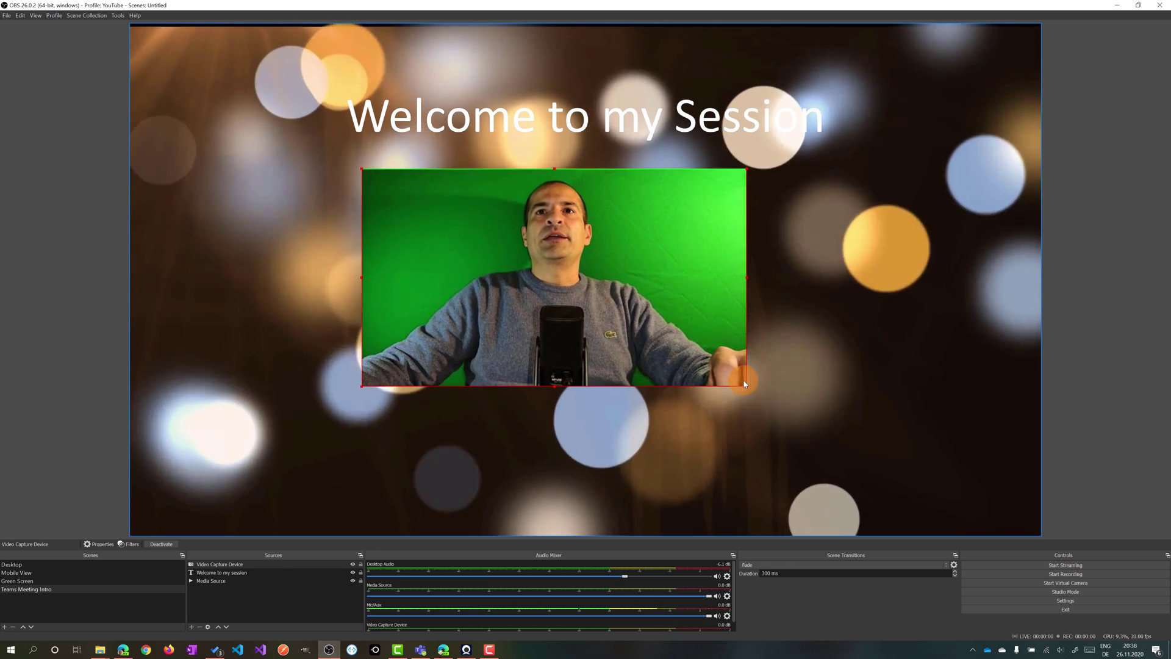
pyautogui.moveTo(746, 387); pyautogui.dragTo(801, 443)
pyautogui.moveTo(730, 381); pyautogui.dragTo(699, 357)
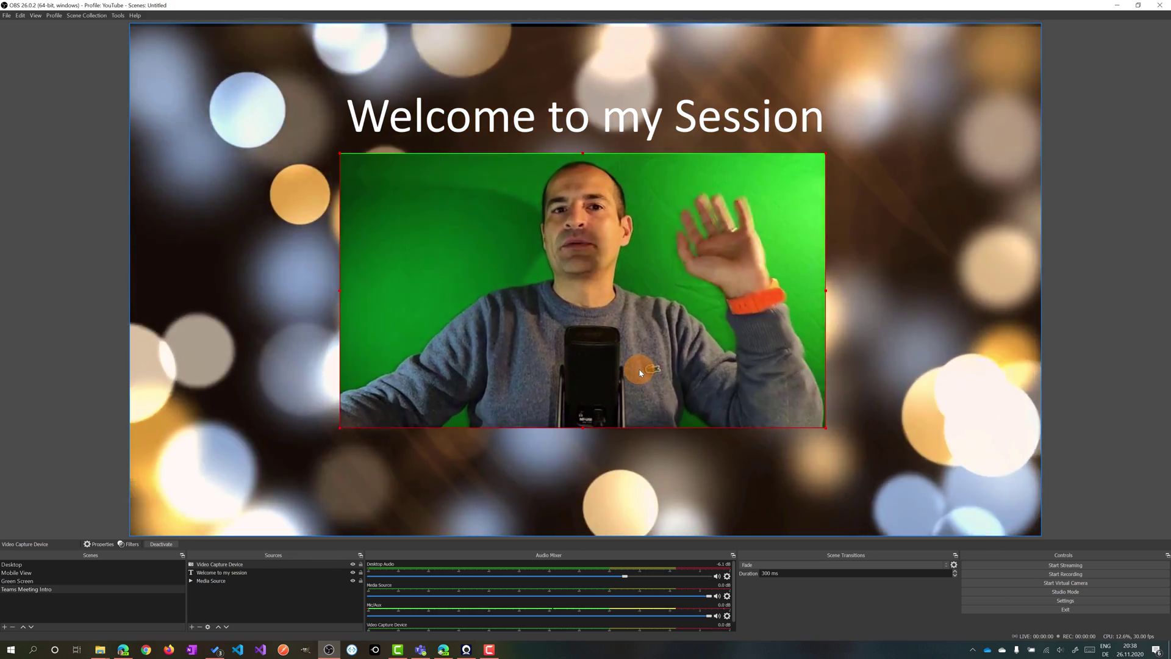
# Add a Chroma Key filter to the webcam with Key Color Spill Reduction raised to 137
pyautogui.rightClick(245, 564)
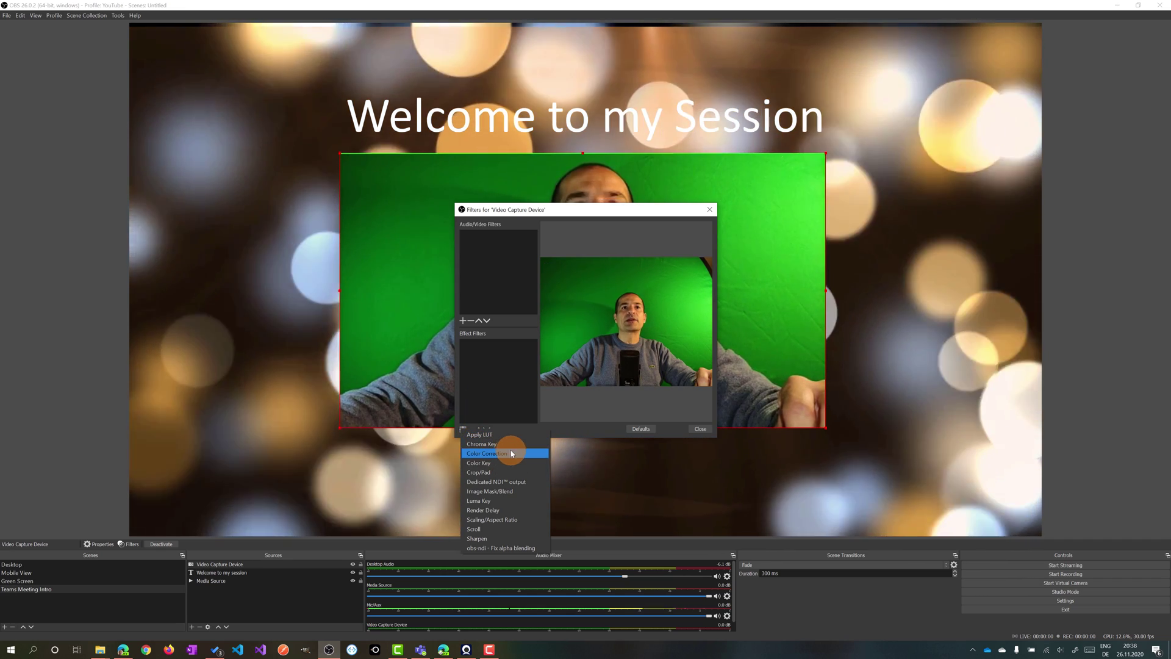
pyautogui.click(501, 445)
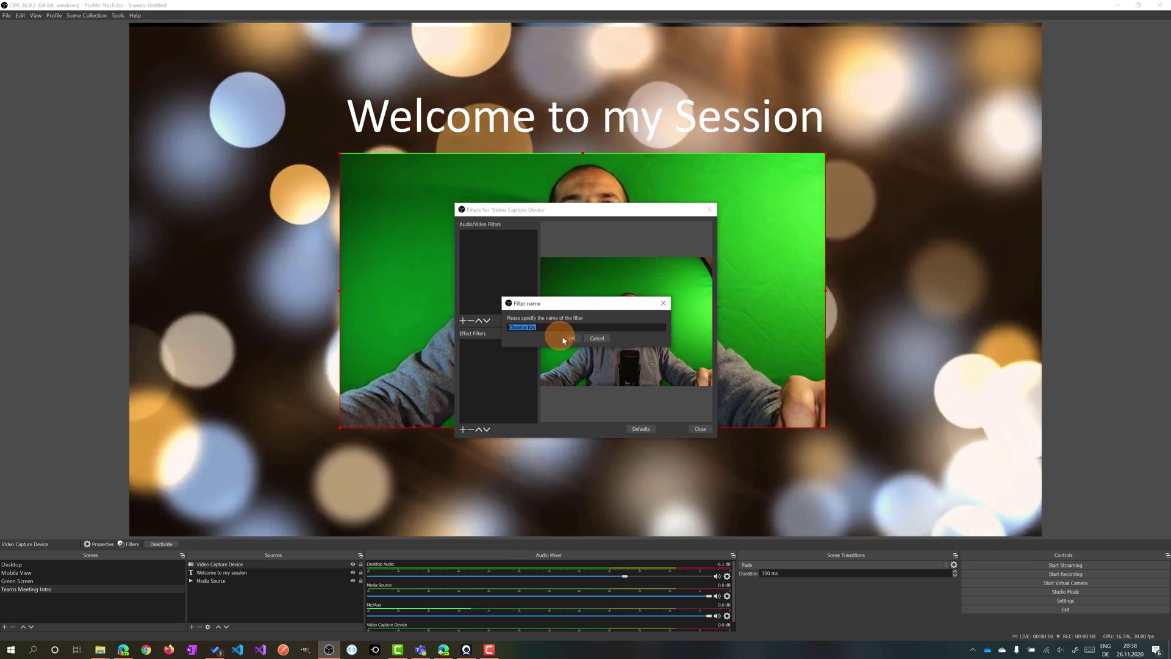
pyautogui.click(572, 339)
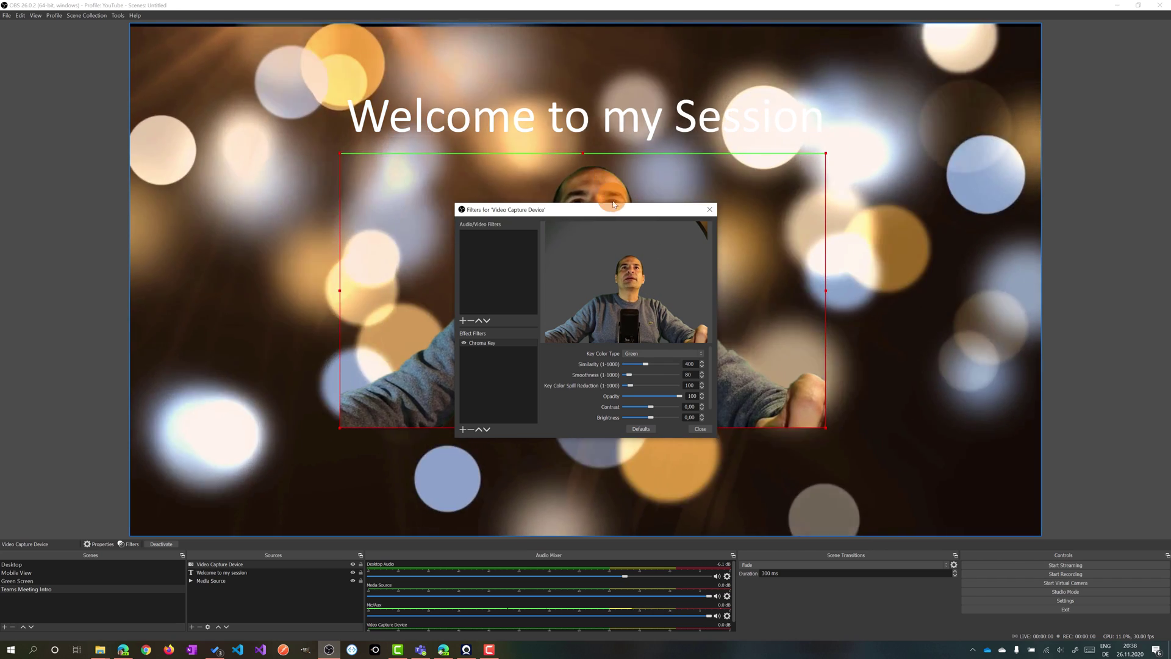
pyautogui.moveTo(614, 211); pyautogui.dragTo(646, 281)
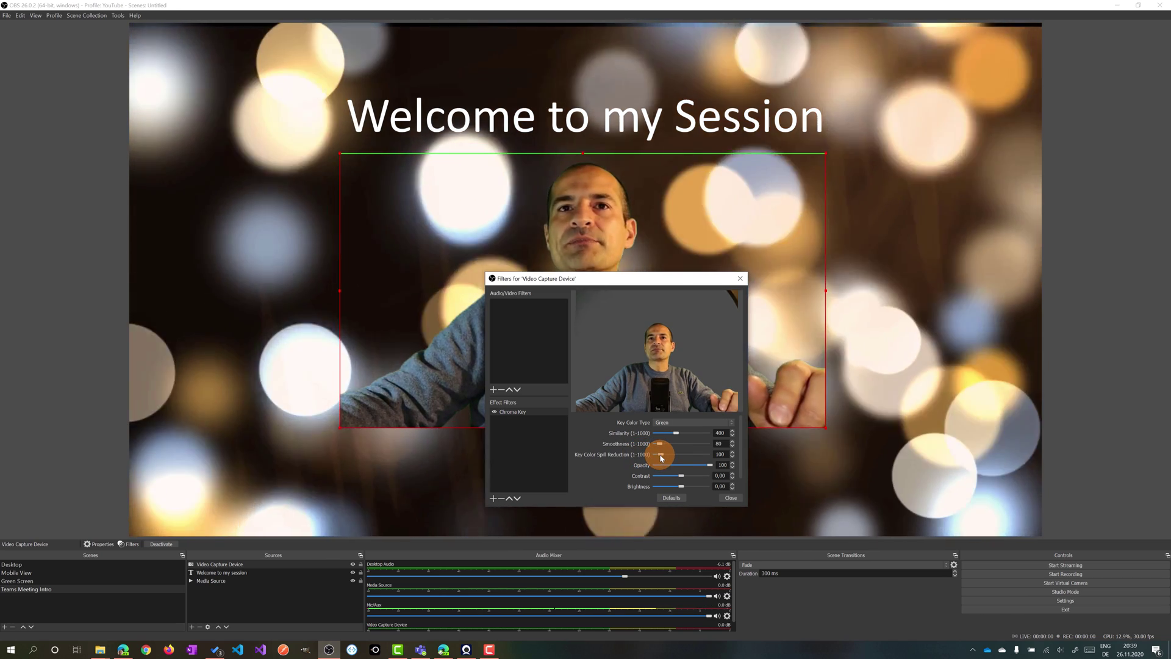
pyautogui.moveTo(661, 457); pyautogui.dragTo(662, 458)
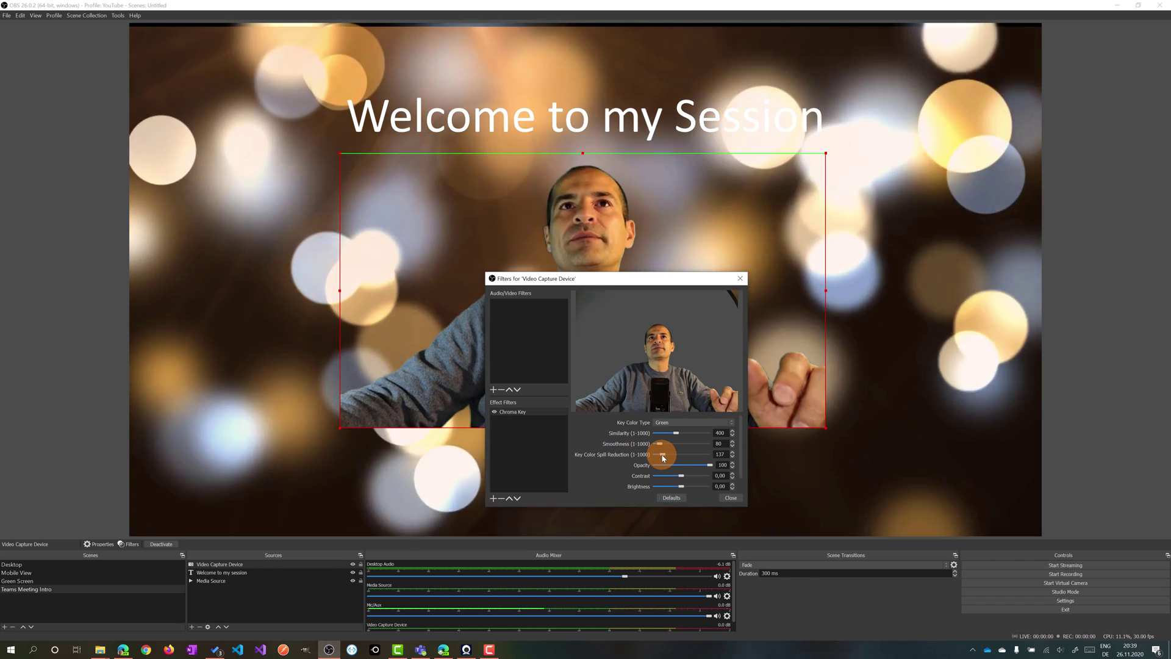
pyautogui.click(730, 497)
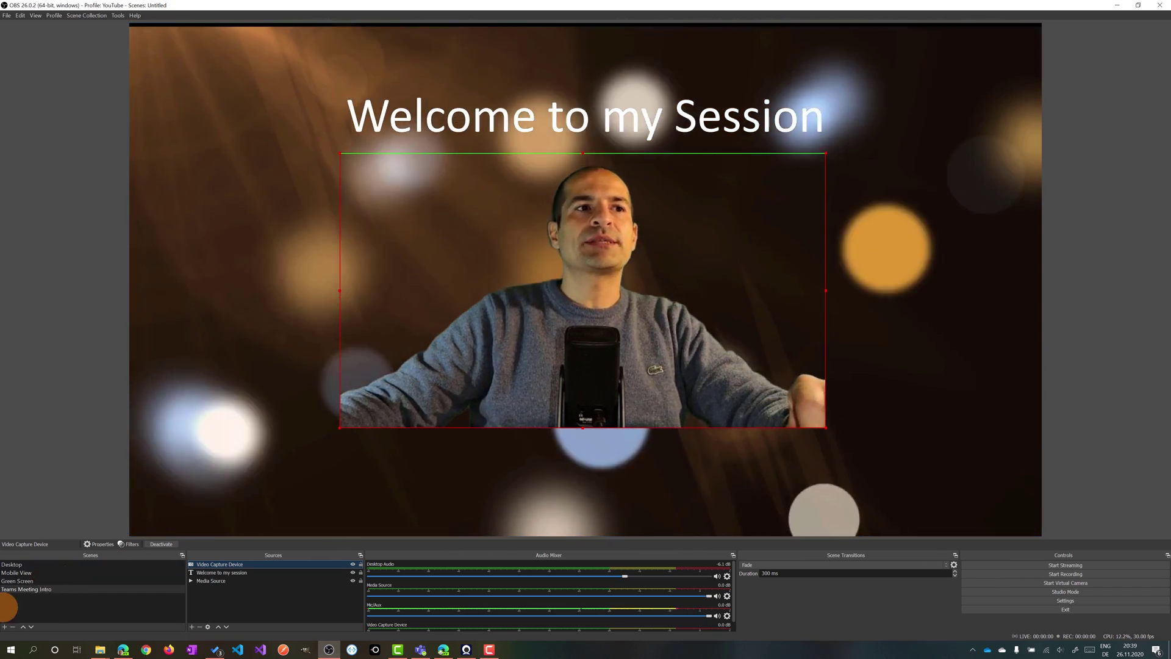
# Create a new scene named 'Teams Meeting Presentation'
pyautogui.click(4, 627)
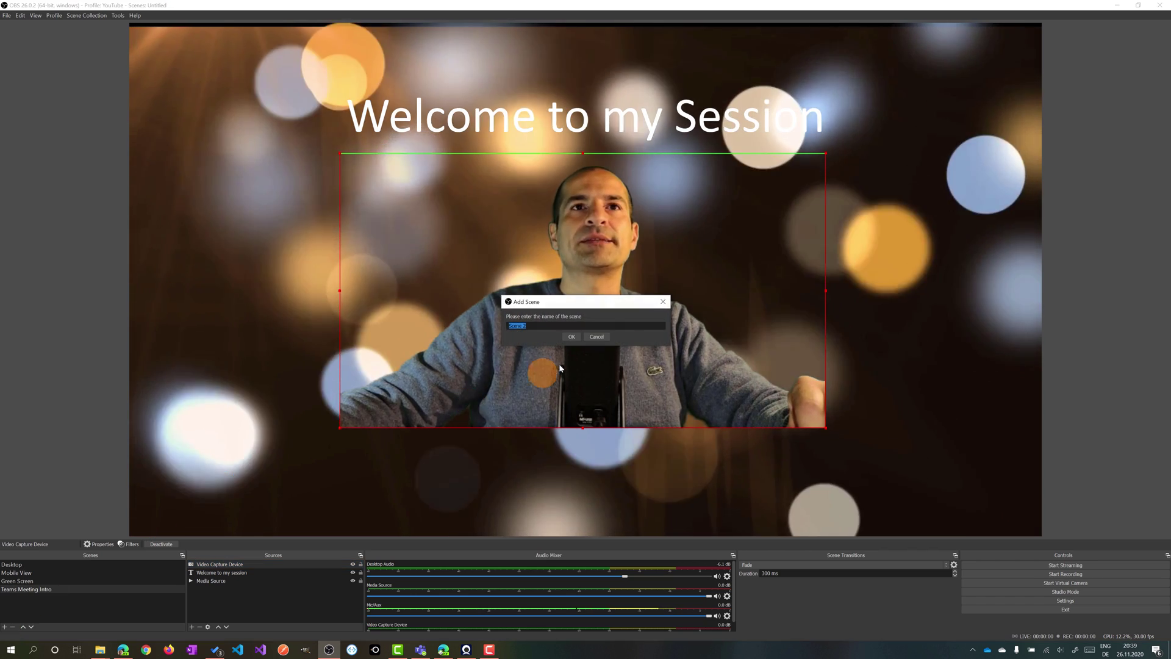
pyautogui.write('Te')
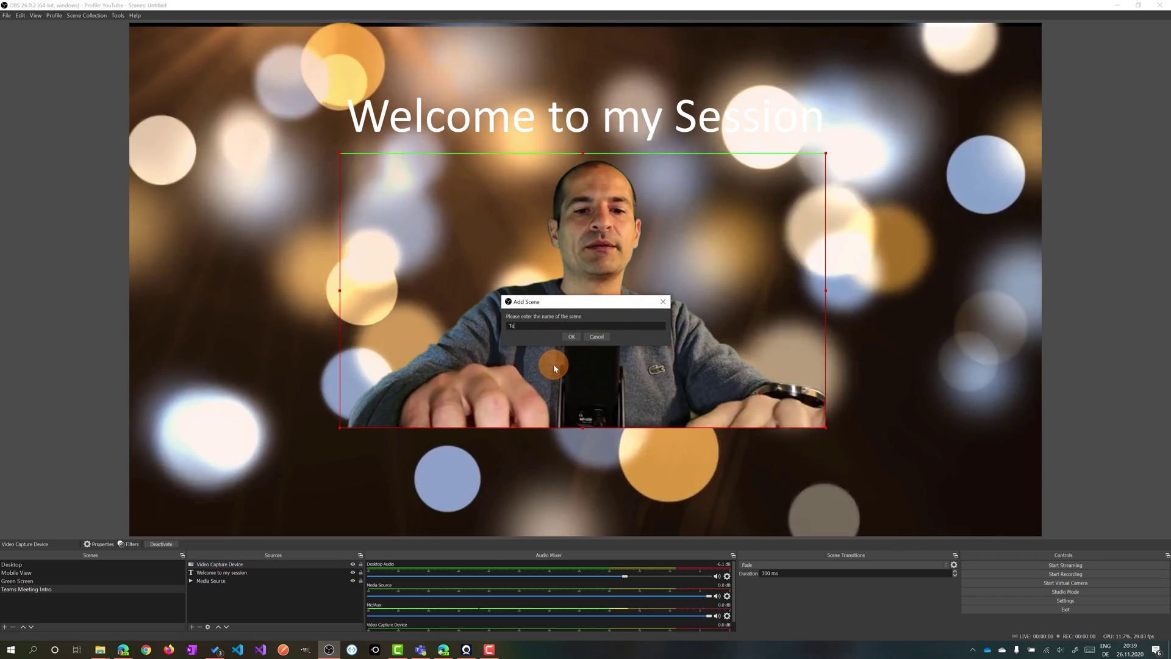
pyautogui.write('ams Mee')
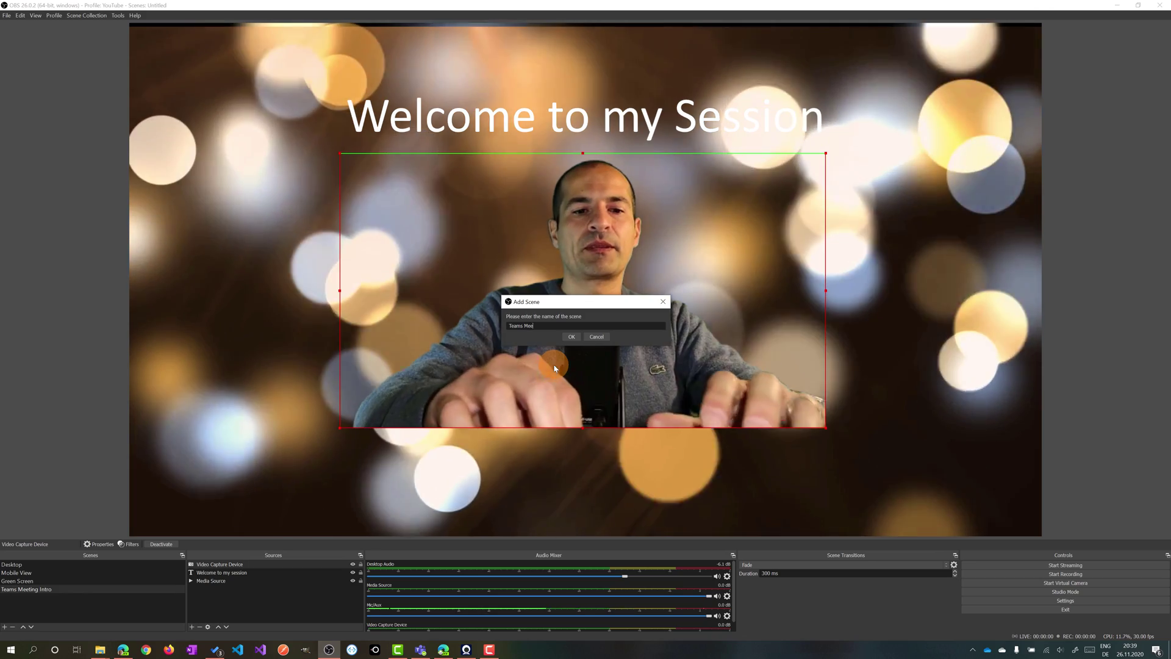
pyautogui.write('ting ')
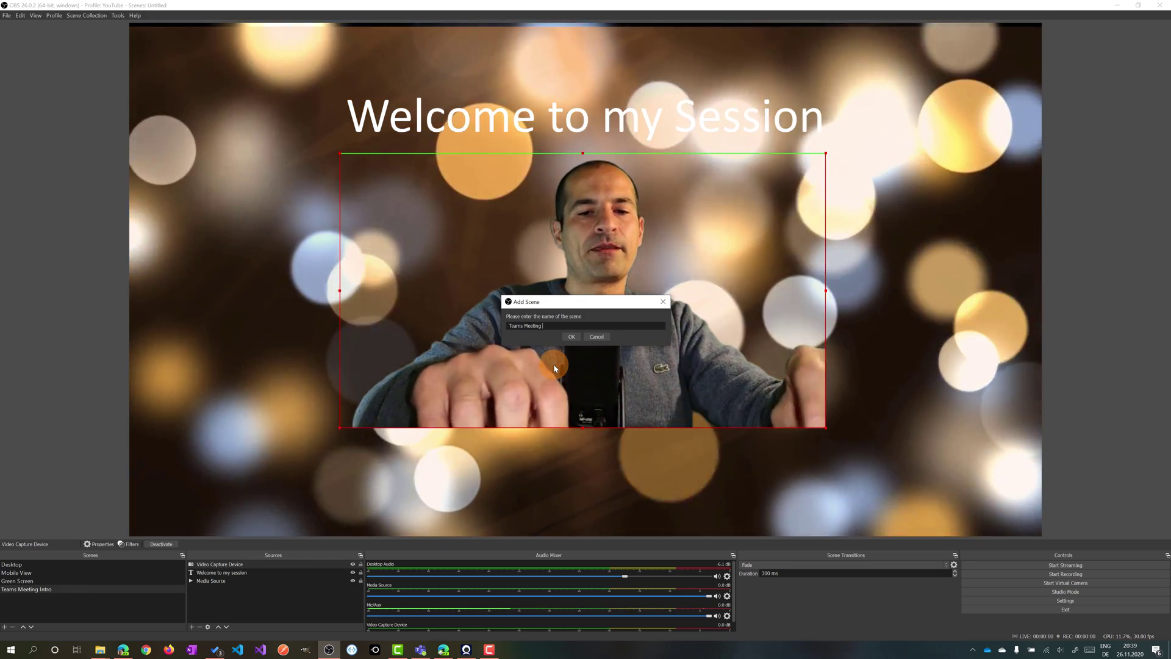
pyautogui.write('Presentation')
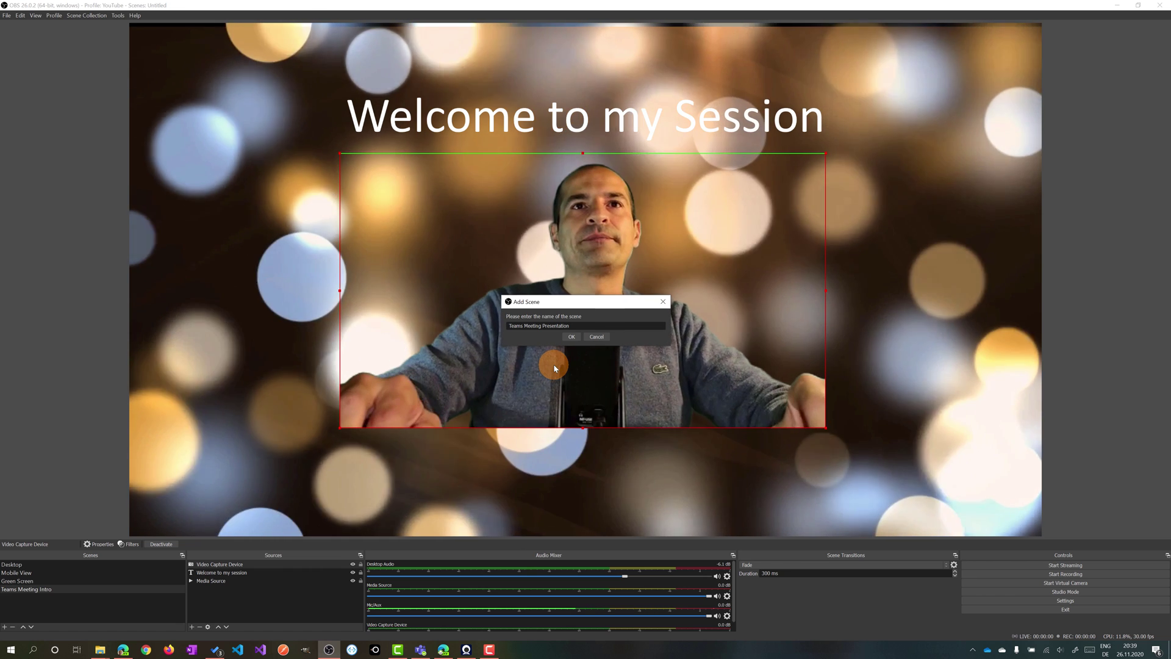
pyautogui.press('Return')
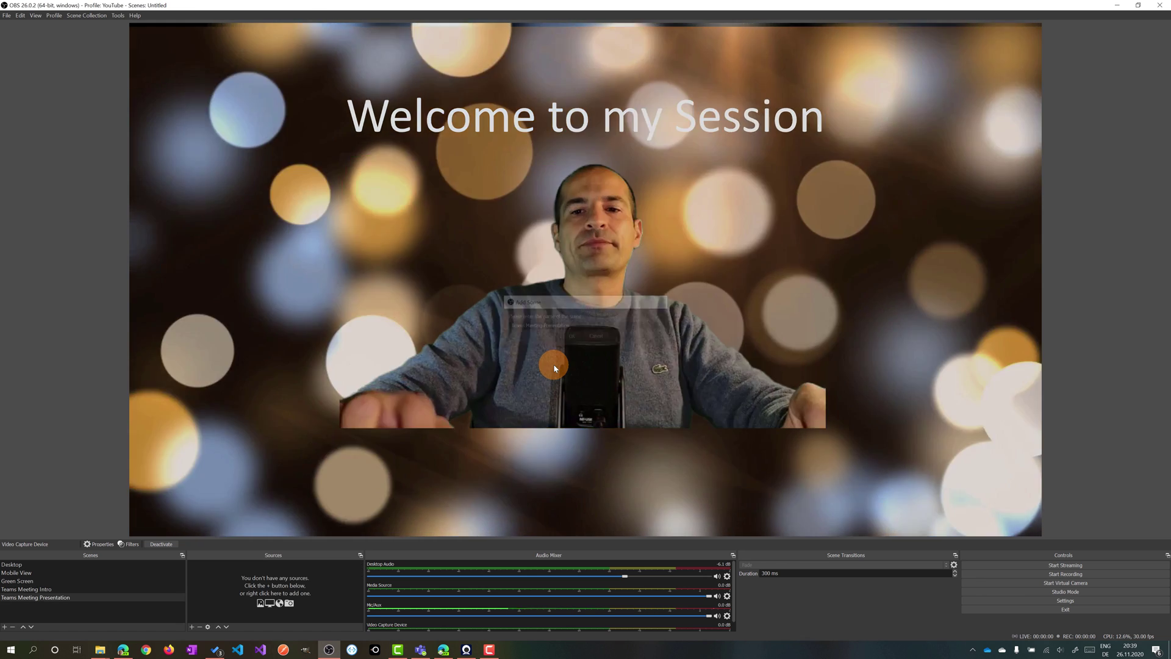
# Add the existing Window Capture source to the new scene
pyautogui.click(192, 627)
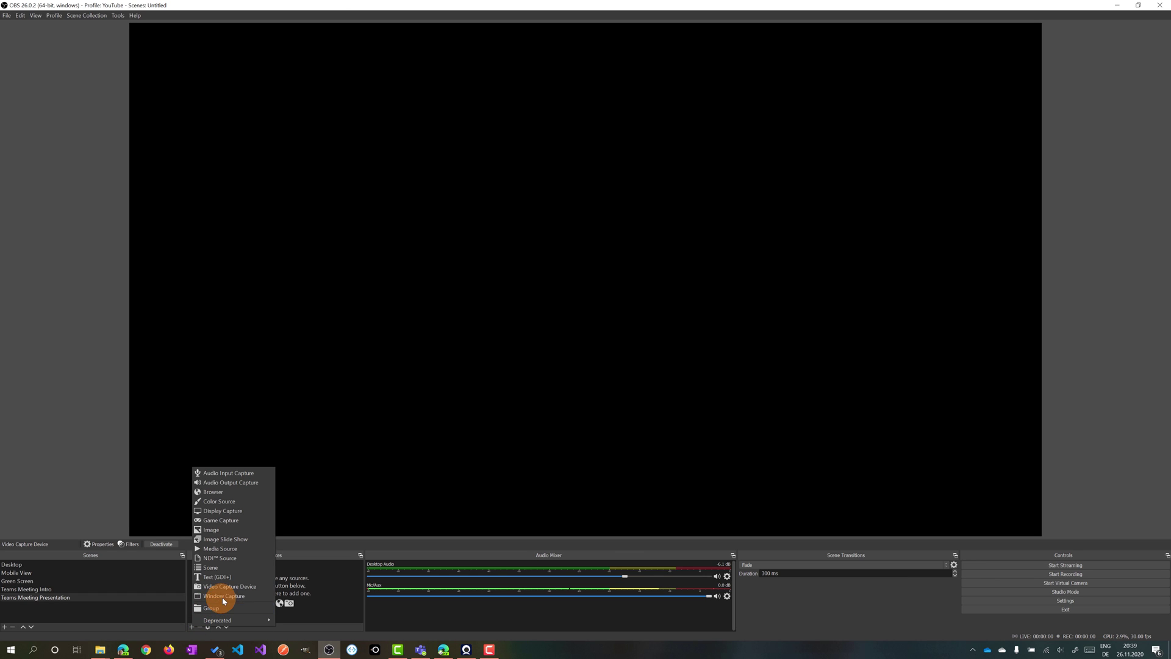
pyautogui.click(238, 596)
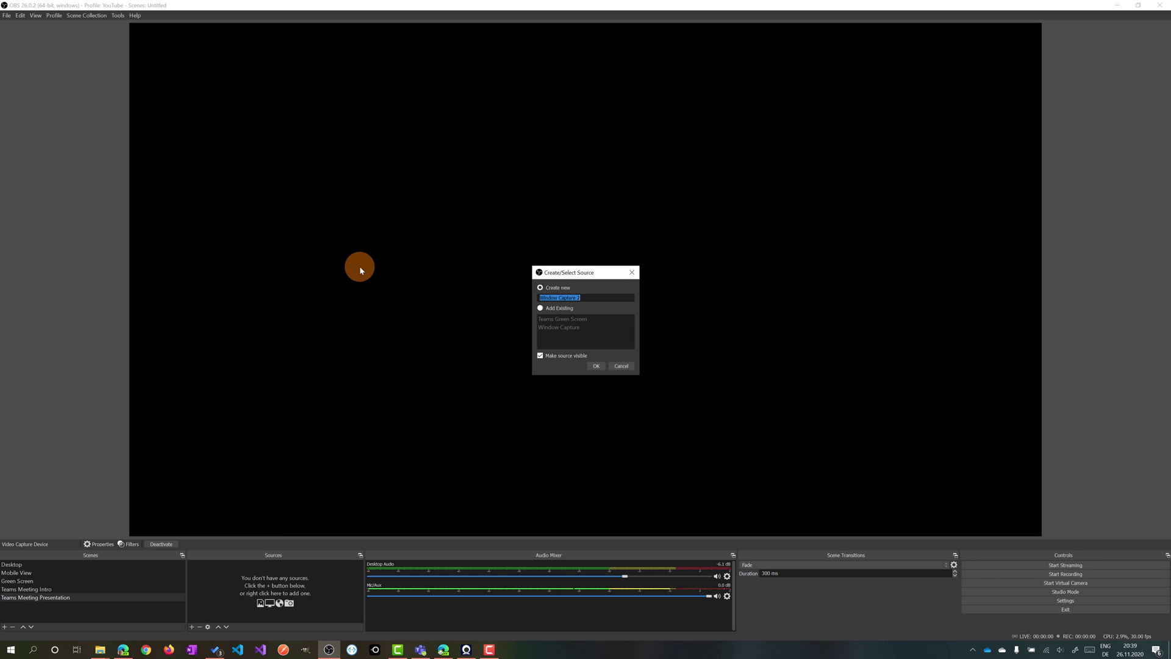
pyautogui.click(549, 311)
pyautogui.click(559, 327)
pyautogui.click(597, 368)
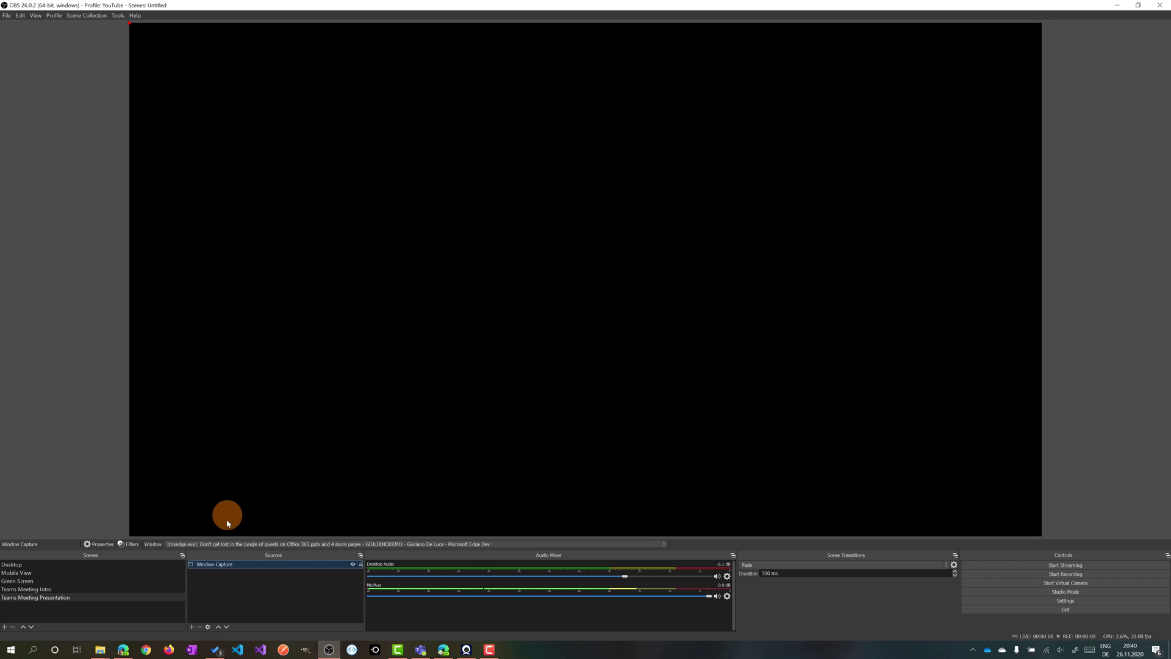
# Add the existing webcam Video Capture Device to the presentation scene
pyautogui.click(192, 627)
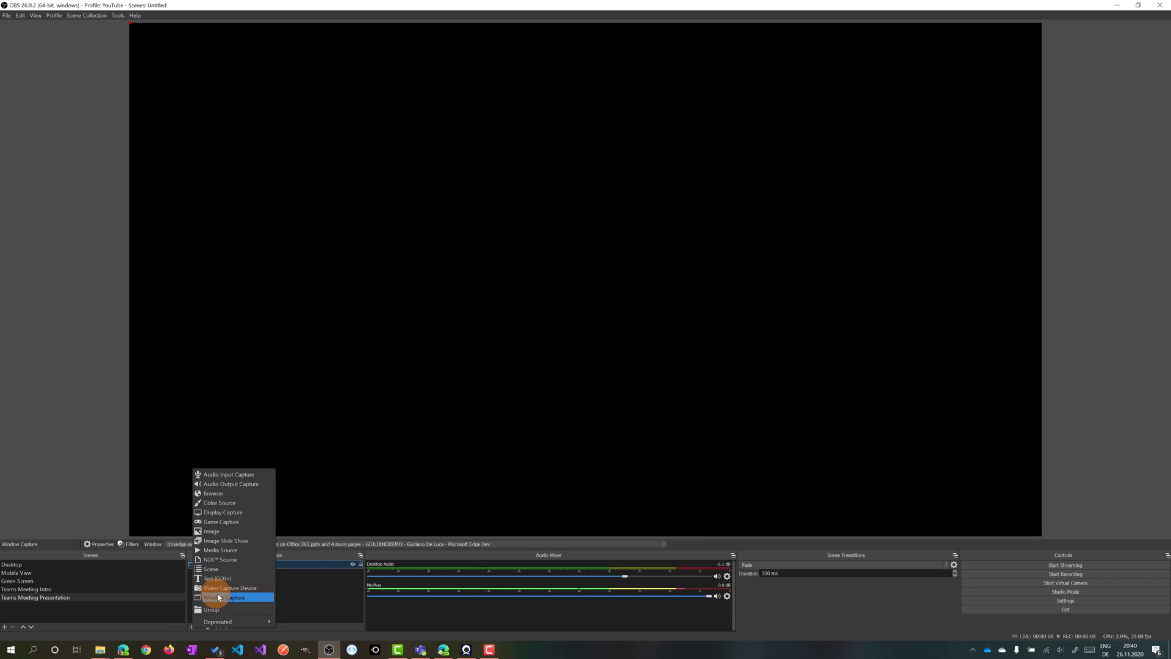
pyautogui.click(247, 590)
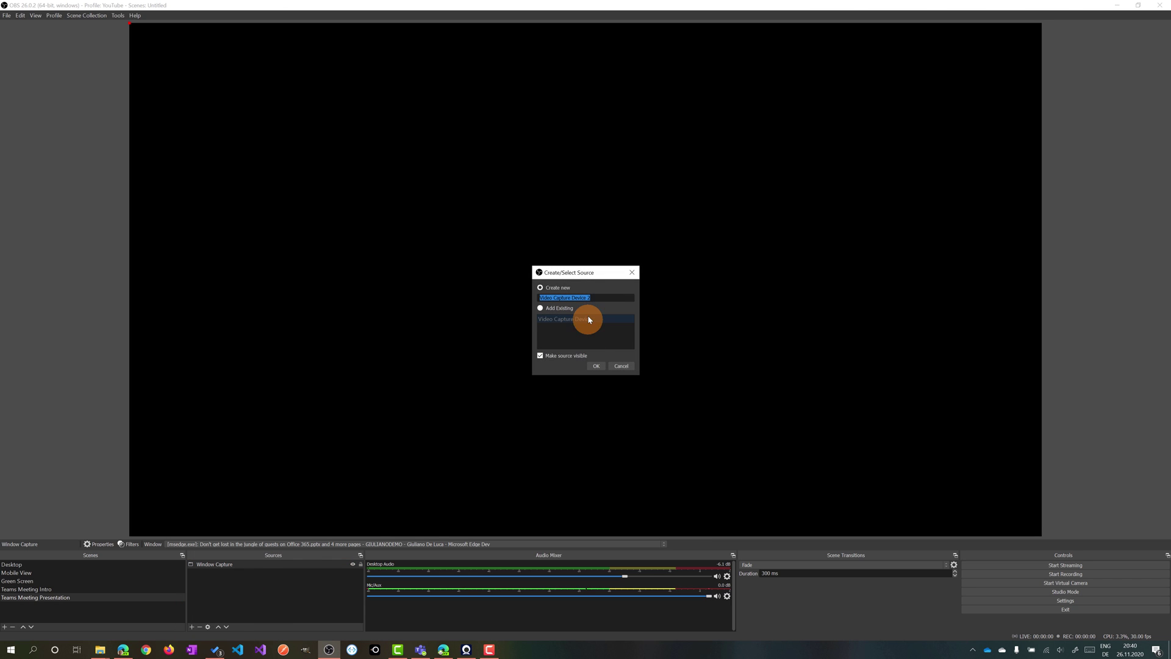
pyautogui.click(558, 314)
pyautogui.click(555, 319)
pyautogui.click(595, 366)
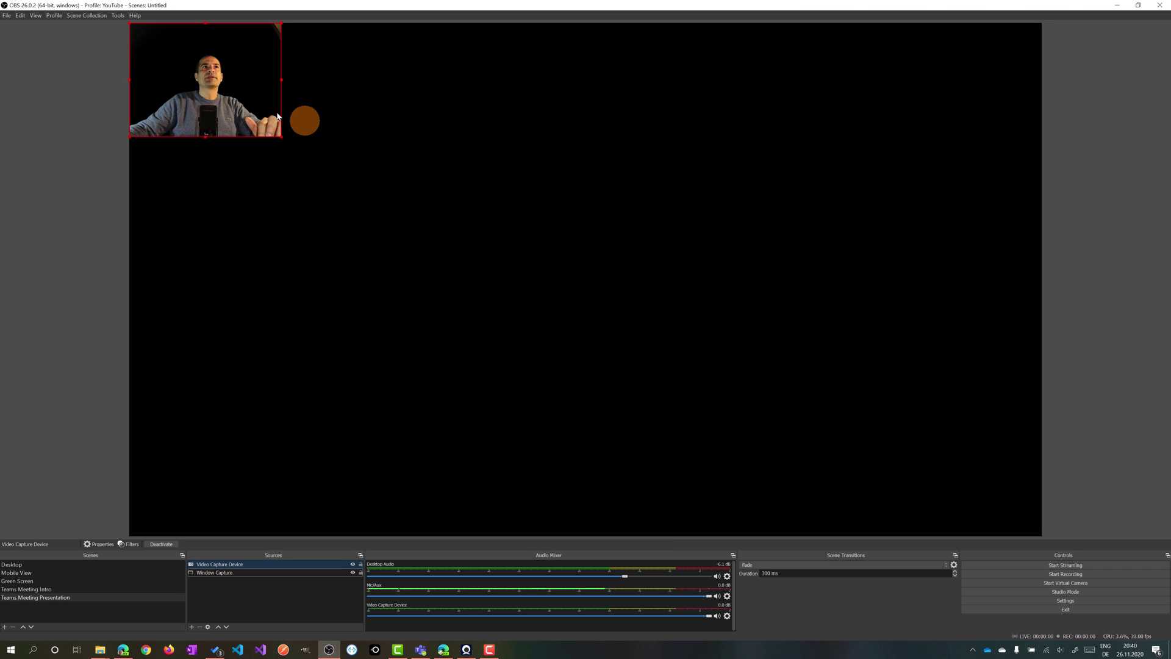
# Crop the webcam's top into a lower-right inset, then return to the Teams Meeting Intro scene
pyautogui.moveTo(244, 102); pyautogui.dragTo(841, 377)
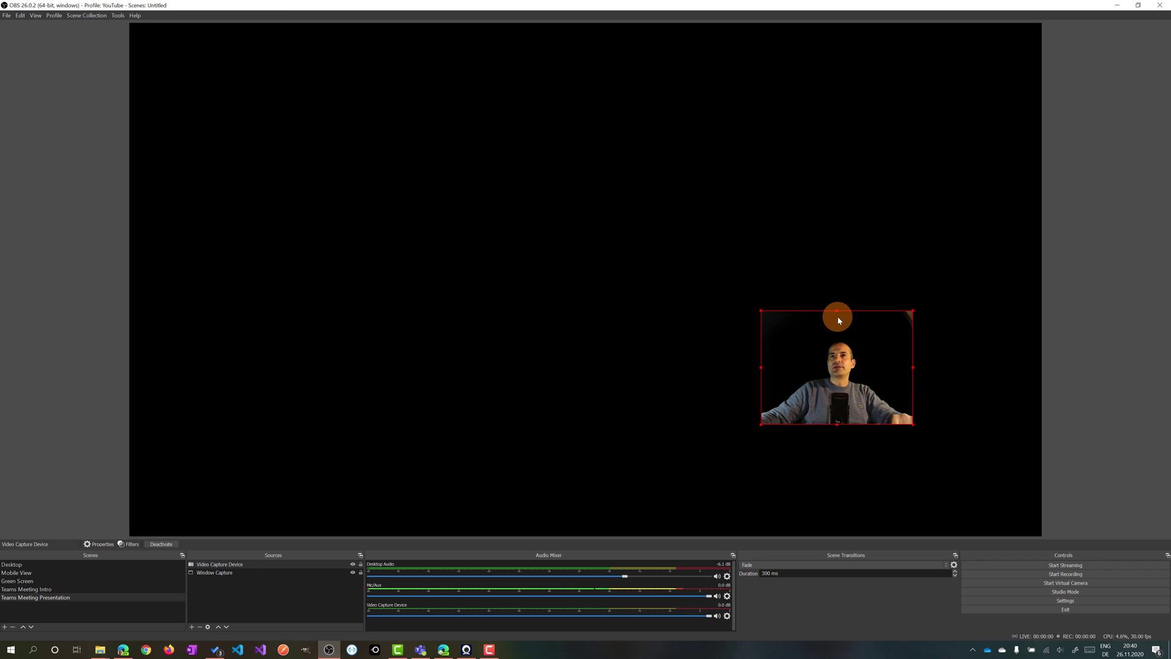
pyautogui.moveTo(837, 311); pyautogui.dragTo(836, 335)
pyautogui.moveTo(831, 384); pyautogui.dragTo(910, 454)
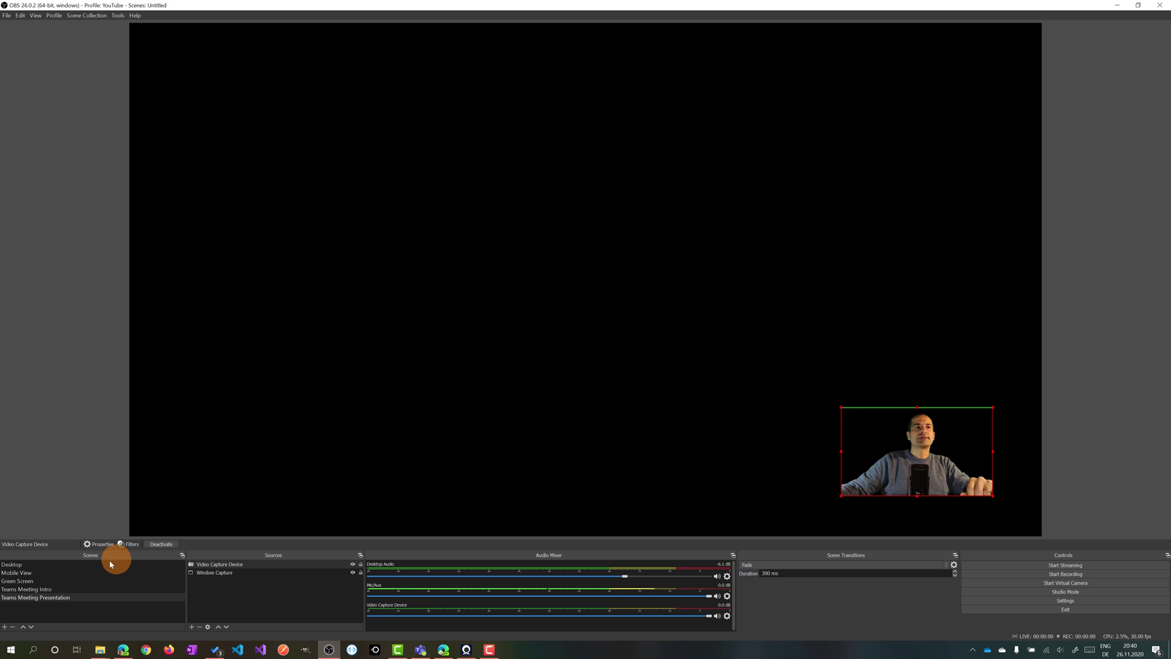
pyautogui.click(65, 589)
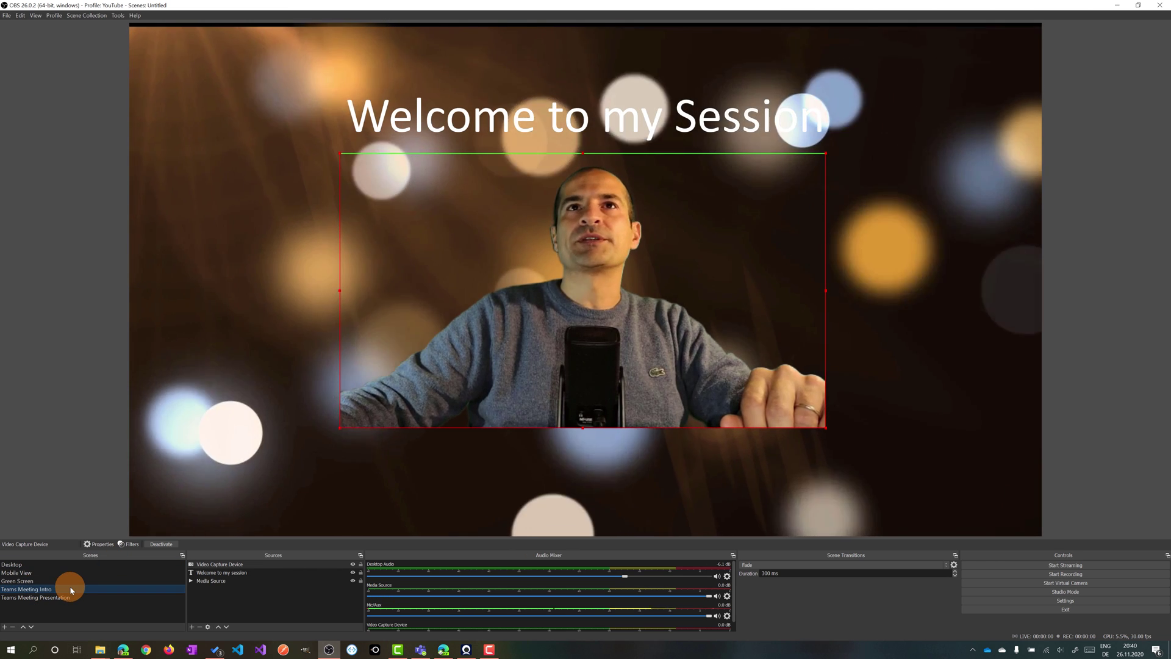
# Choose OBS Virtual Camera as the camera under Teams Settings > Devices, then close settings
pyautogui.click(420, 649)
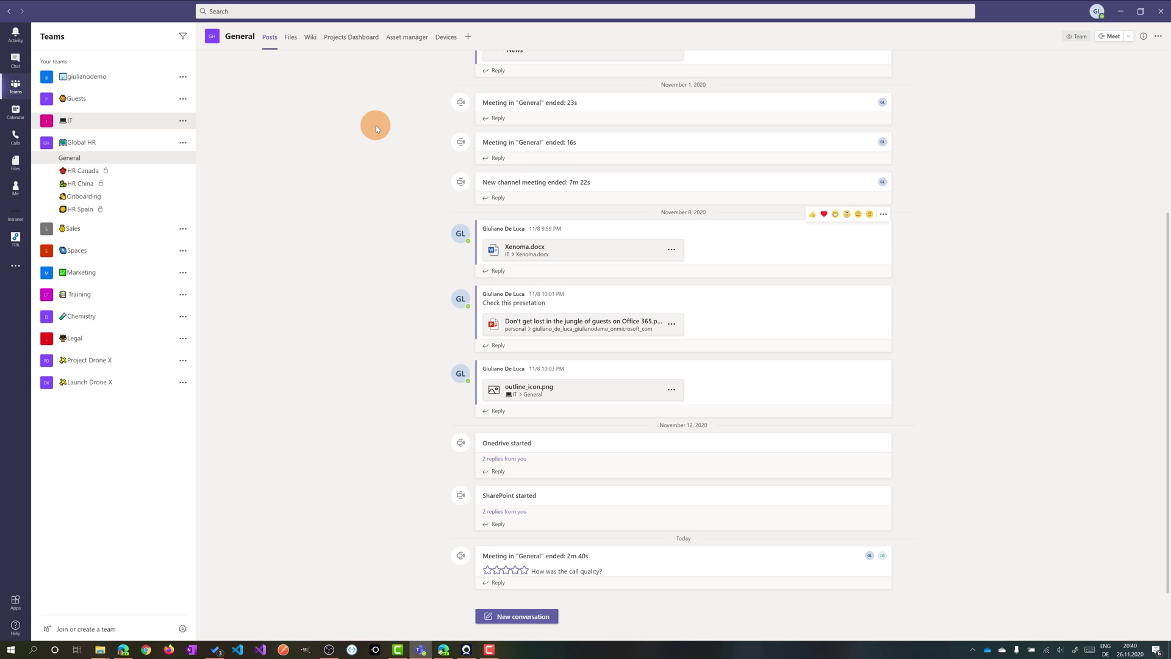
pyautogui.click(1097, 11)
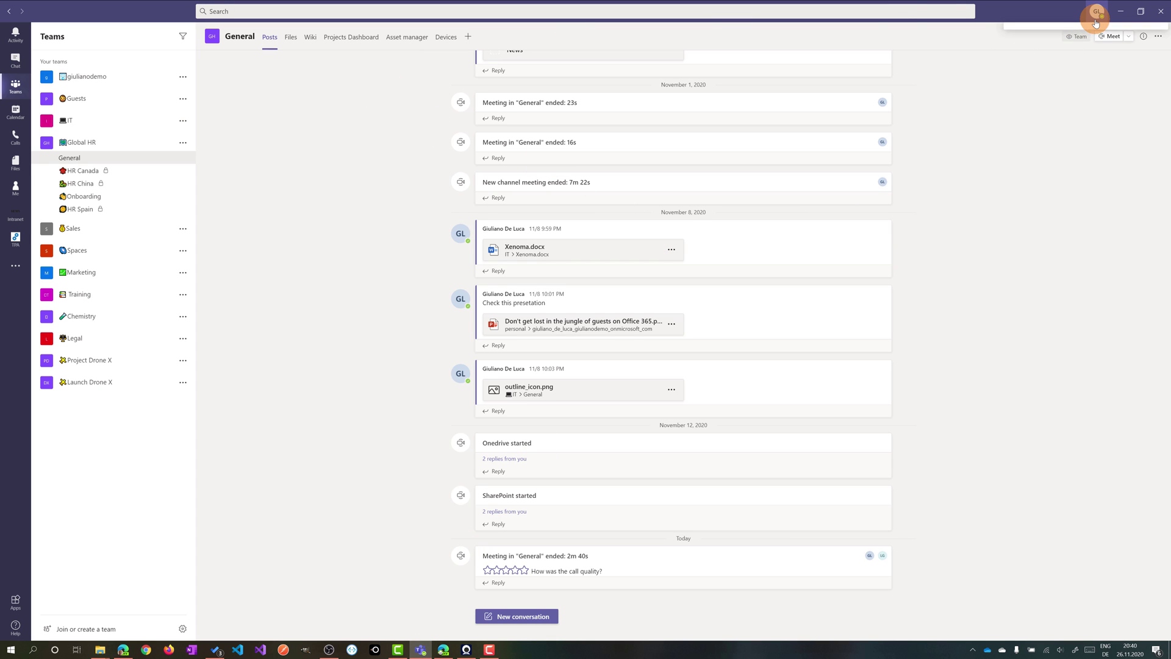
pyautogui.click(1032, 116)
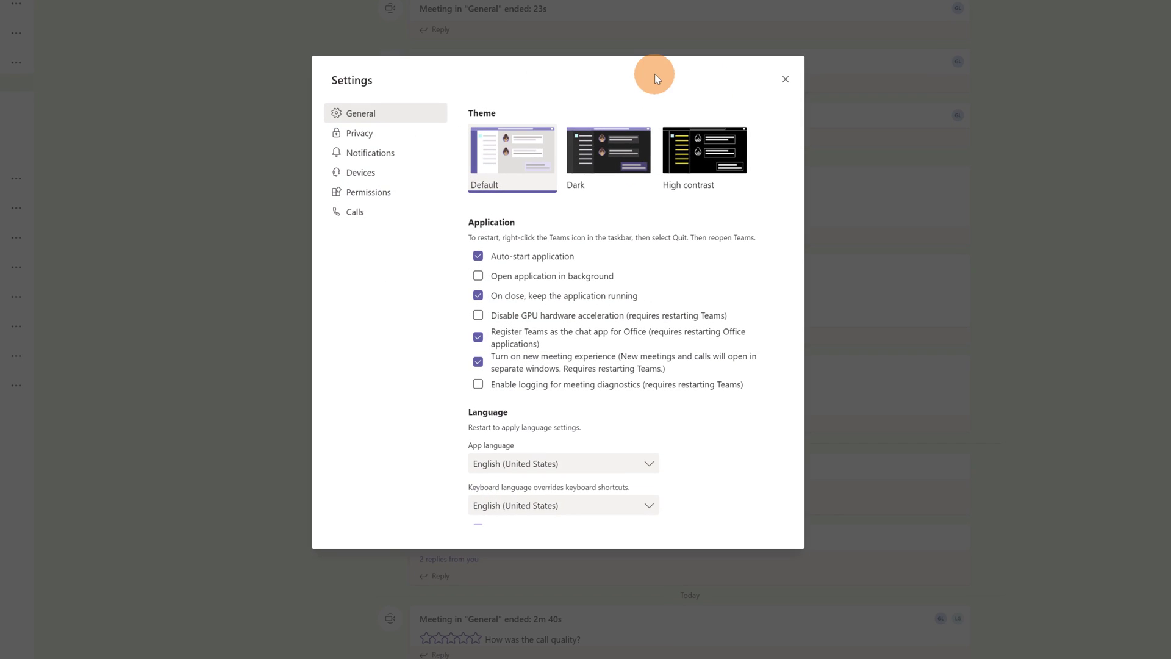
pyautogui.click(369, 178)
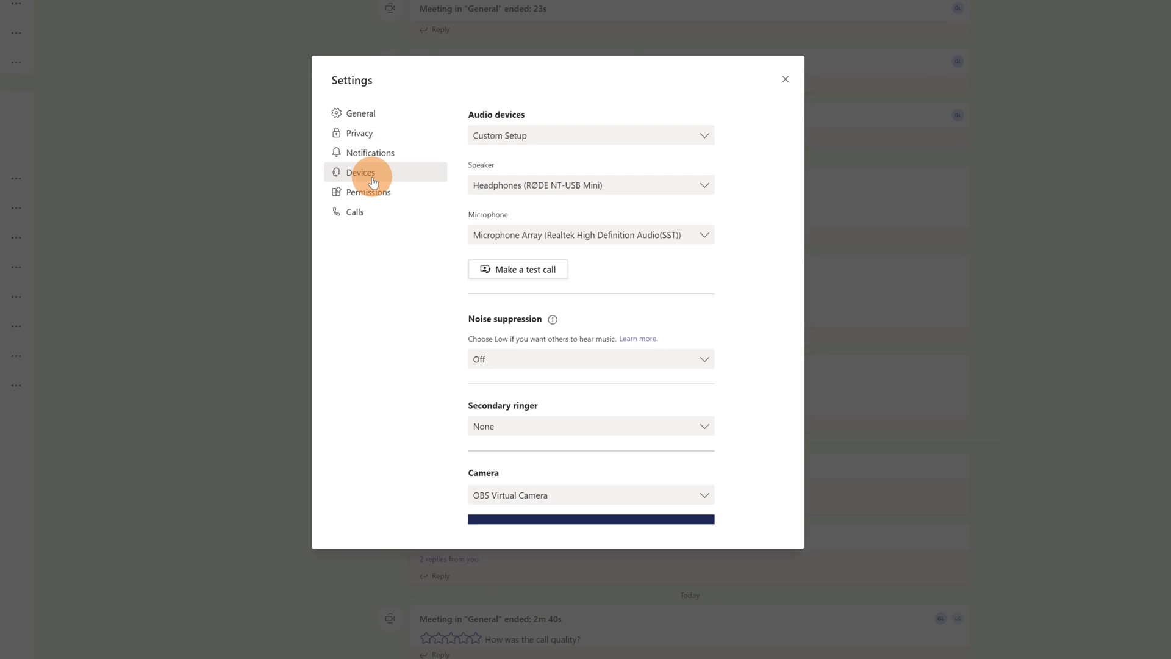
pyautogui.scroll(-3, 674, 335)
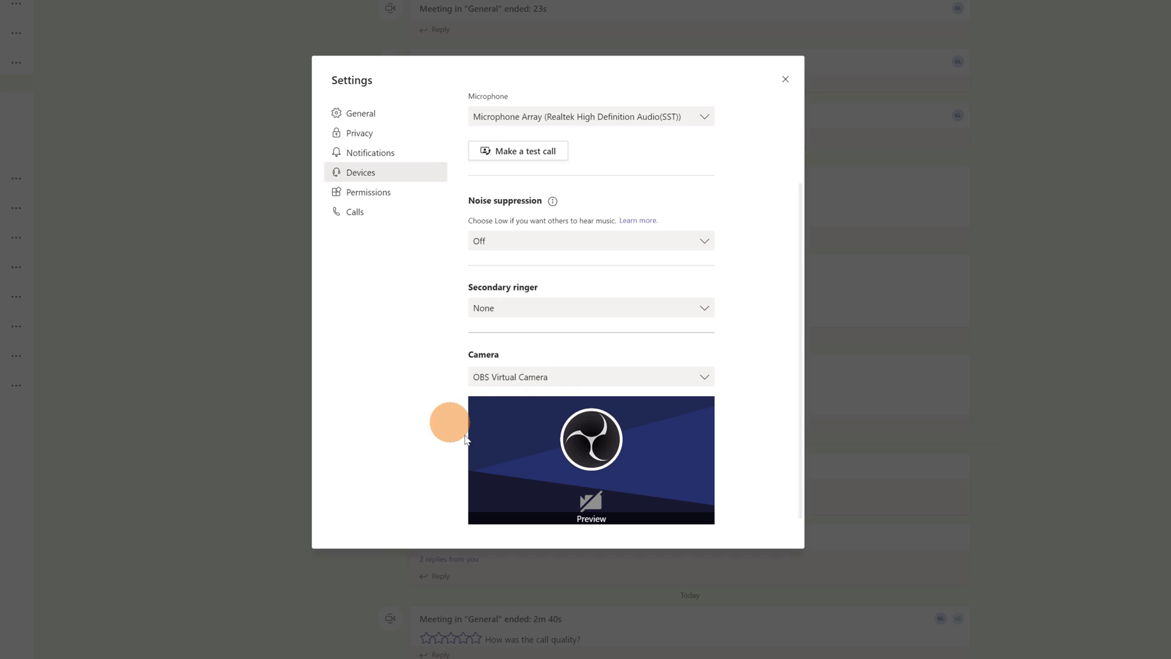
pyautogui.click(577, 388)
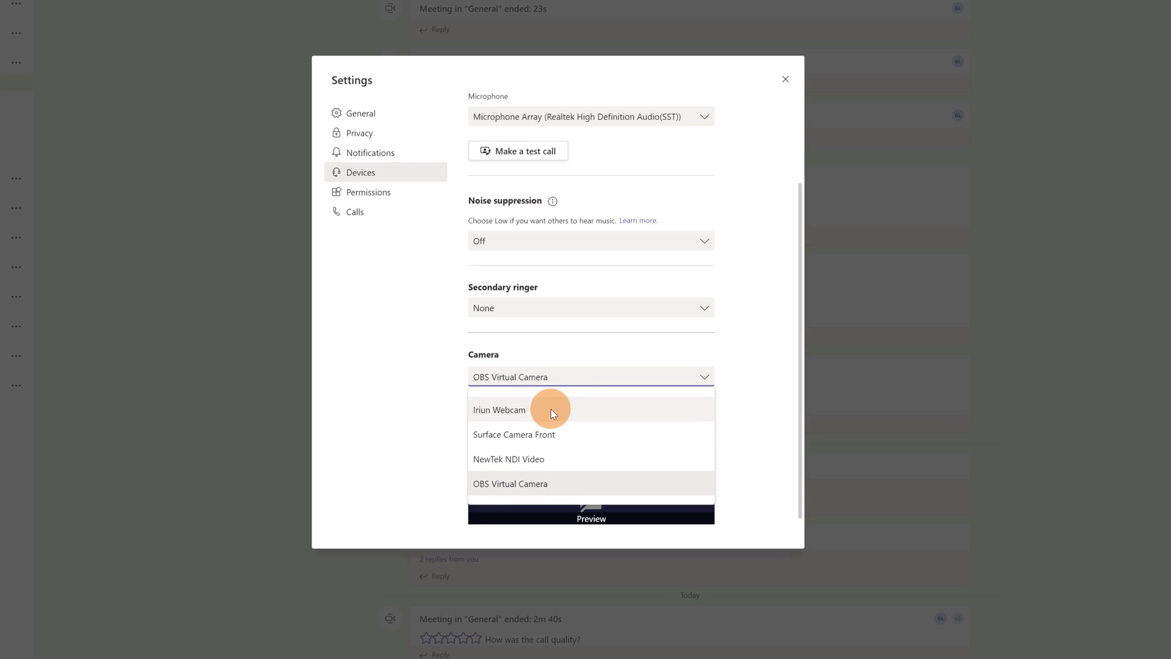
pyautogui.click(512, 483)
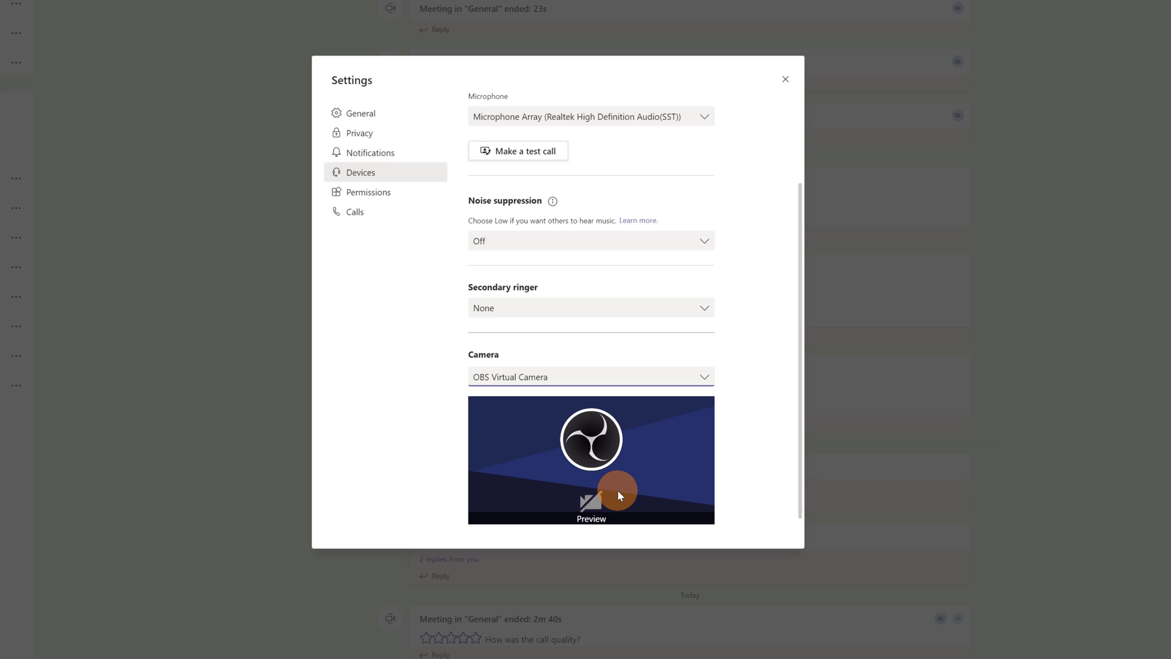
pyautogui.click(786, 79)
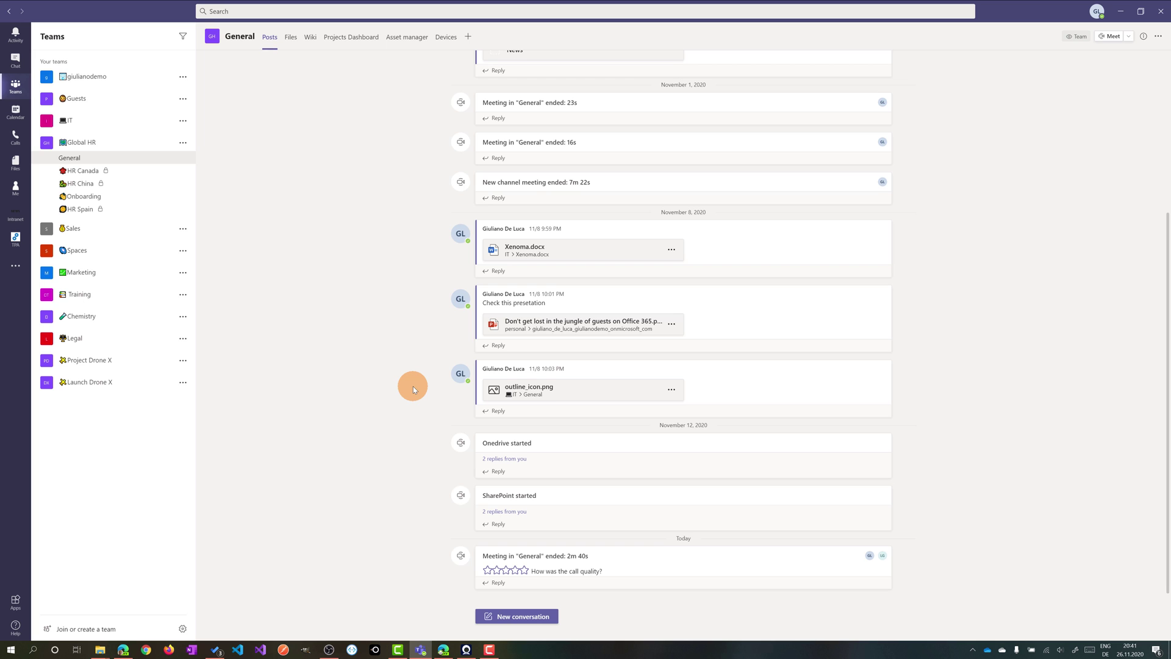
# Open 'Don't get lost in the jungle of guests on Office 365' from OneDrive in PowerPoint
pyautogui.click(443, 650)
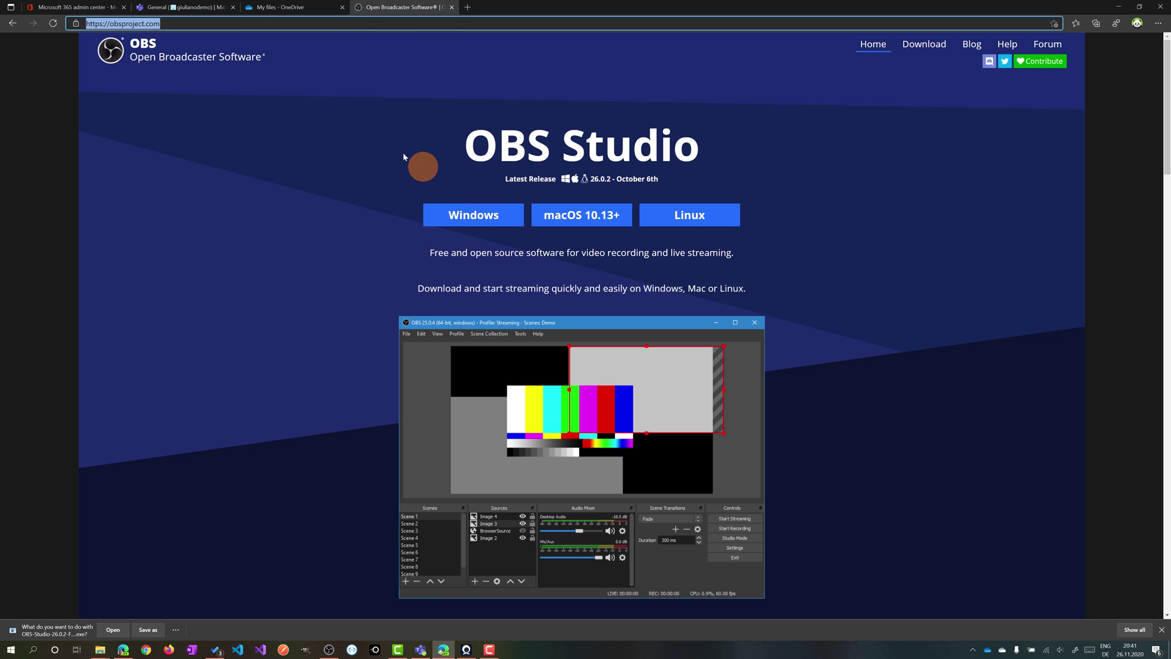
pyautogui.click(297, 11)
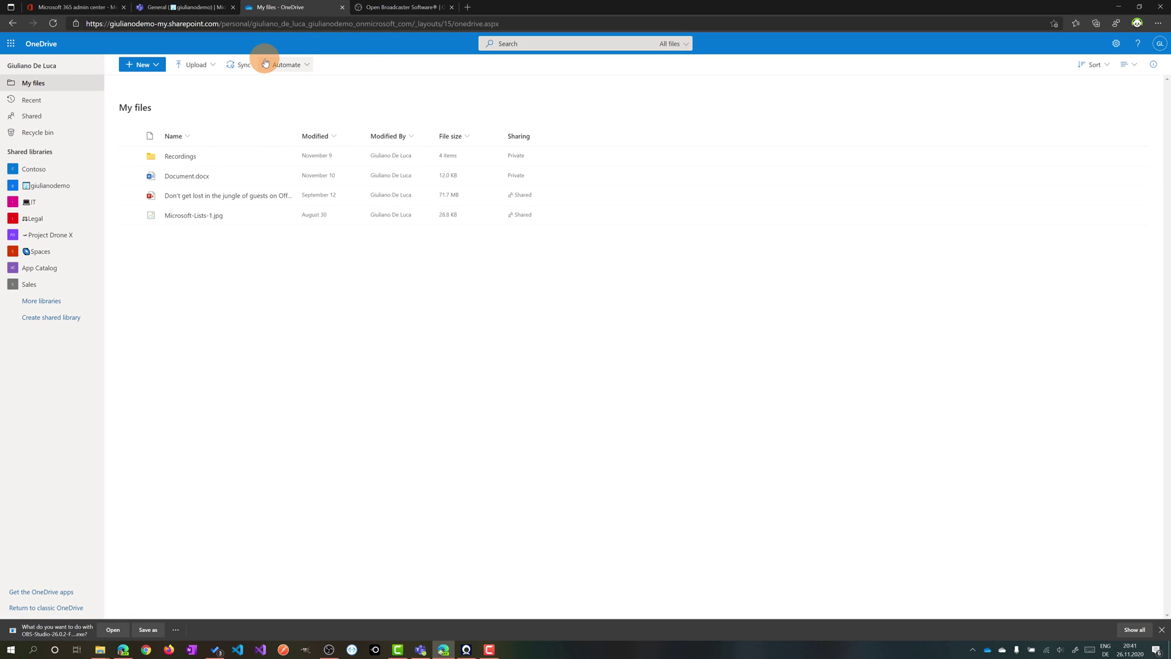
pyautogui.click(242, 196)
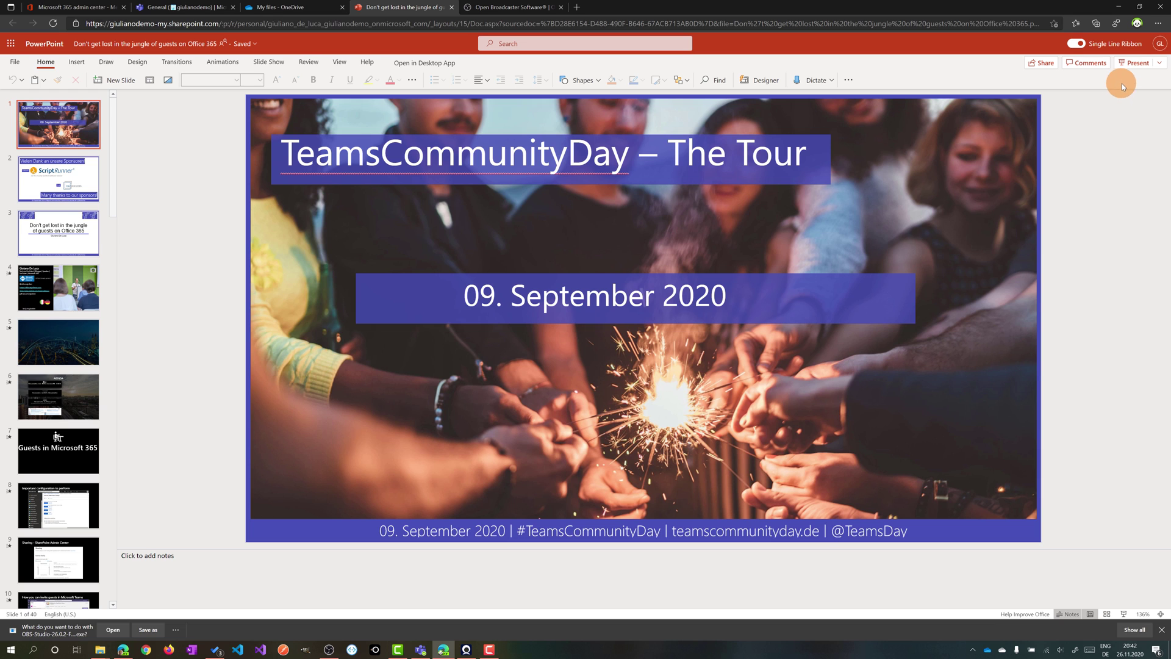
# Present the deck full screen from the TeamsCommunityDay title slide, dismiss the download bar, return to OBS
pyautogui.click(1129, 64)
pyautogui.click(686, 123)
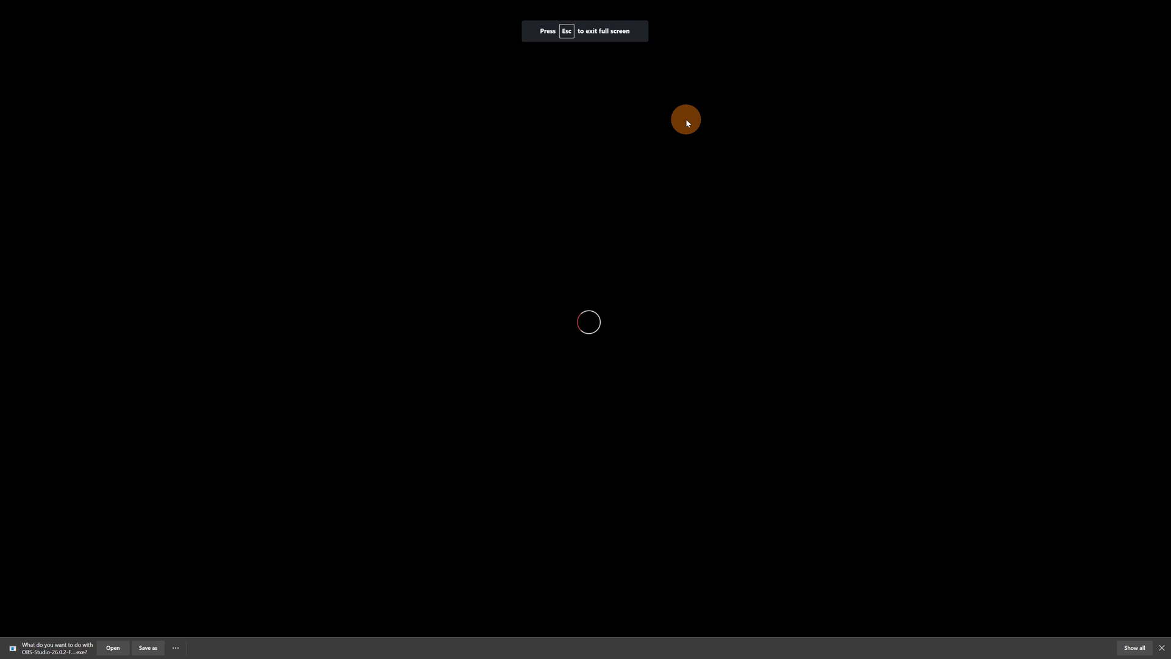
pyautogui.click(314, 154)
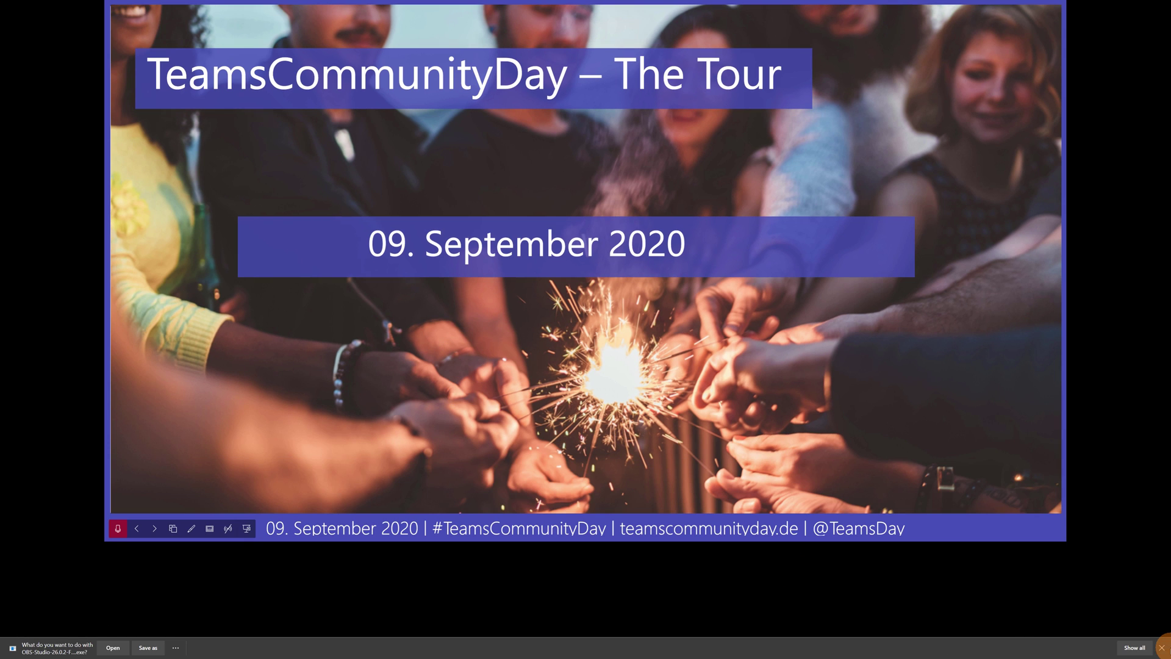
pyautogui.click(1162, 648)
pyautogui.click(421, 449)
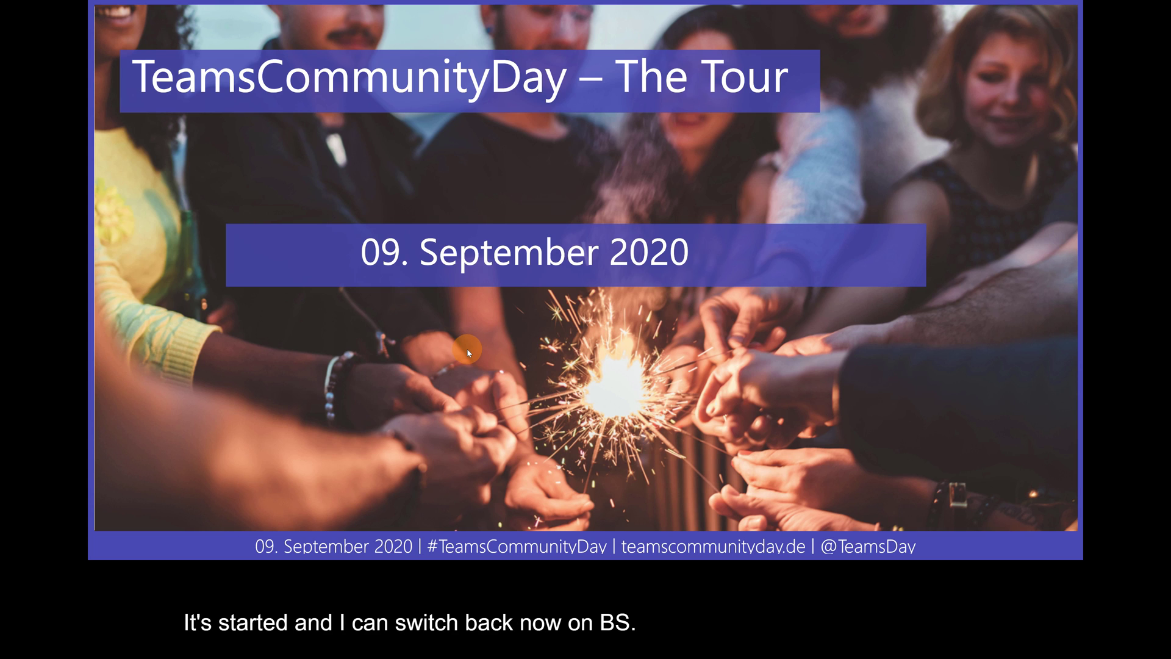
pyautogui.hotkey('alt', 'Tab')
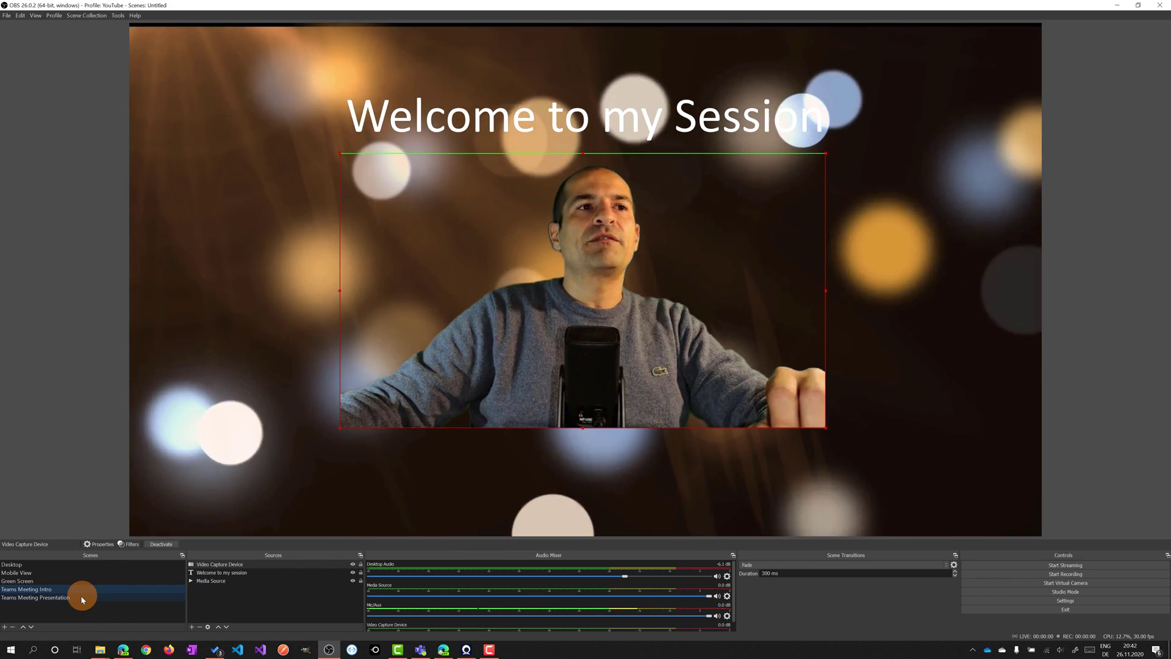
# Verify the presentation scene's Window Capture uses the msedge window, then show Teams Meeting Intro
pyautogui.click(81, 598)
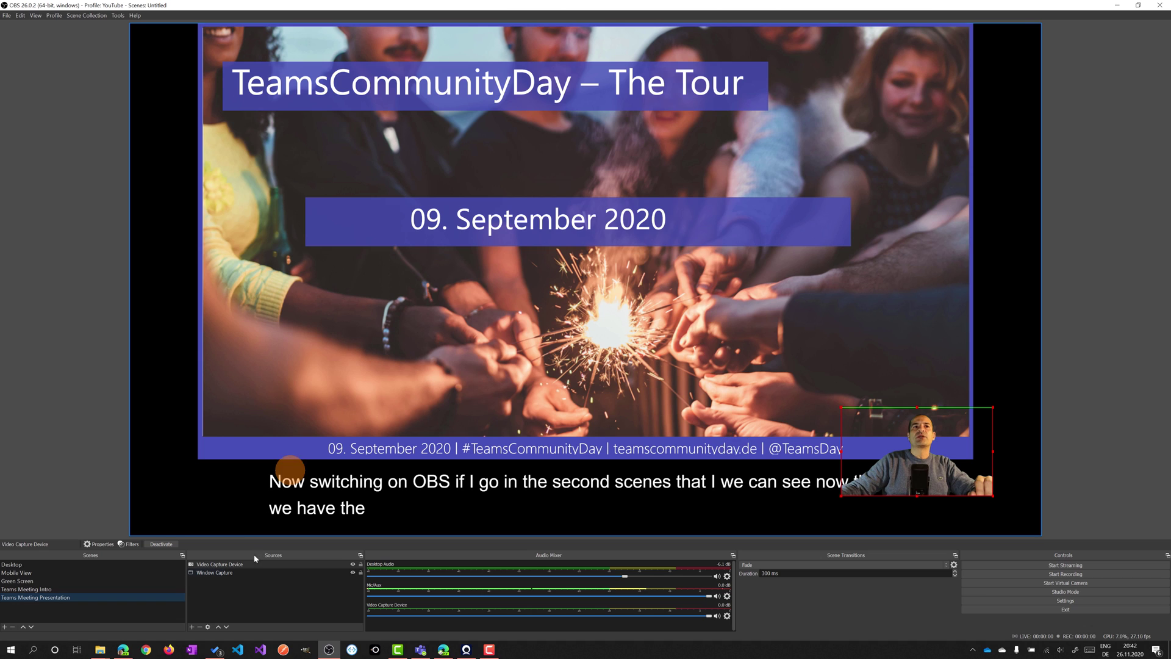
pyautogui.doubleClick(221, 565)
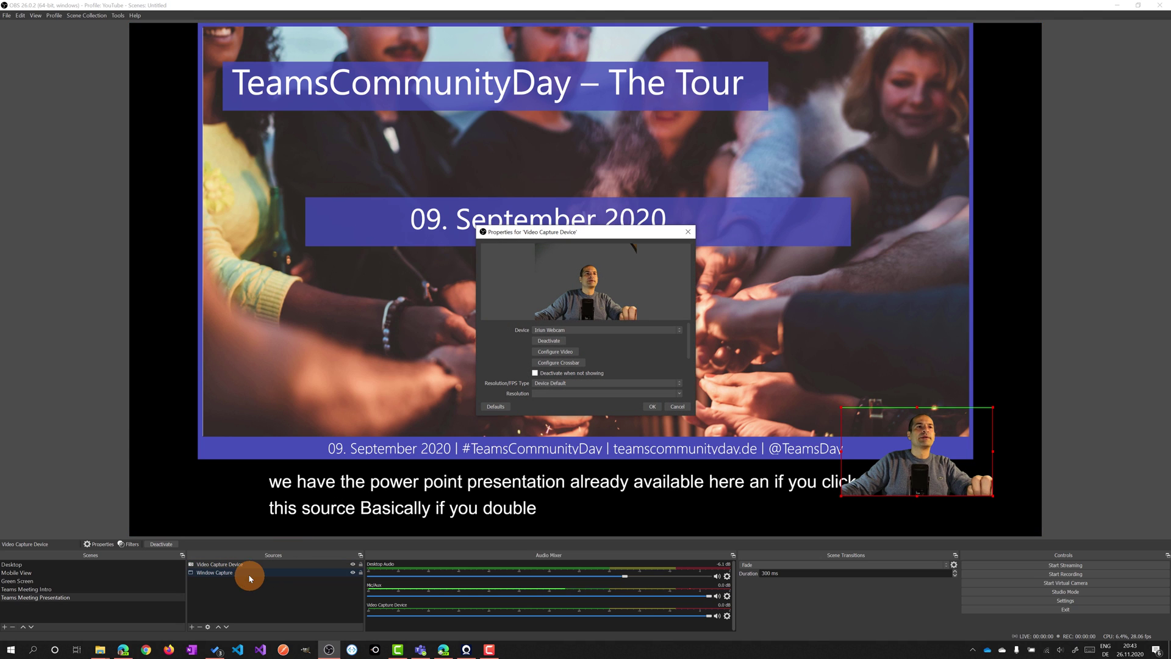
pyautogui.click(676, 407)
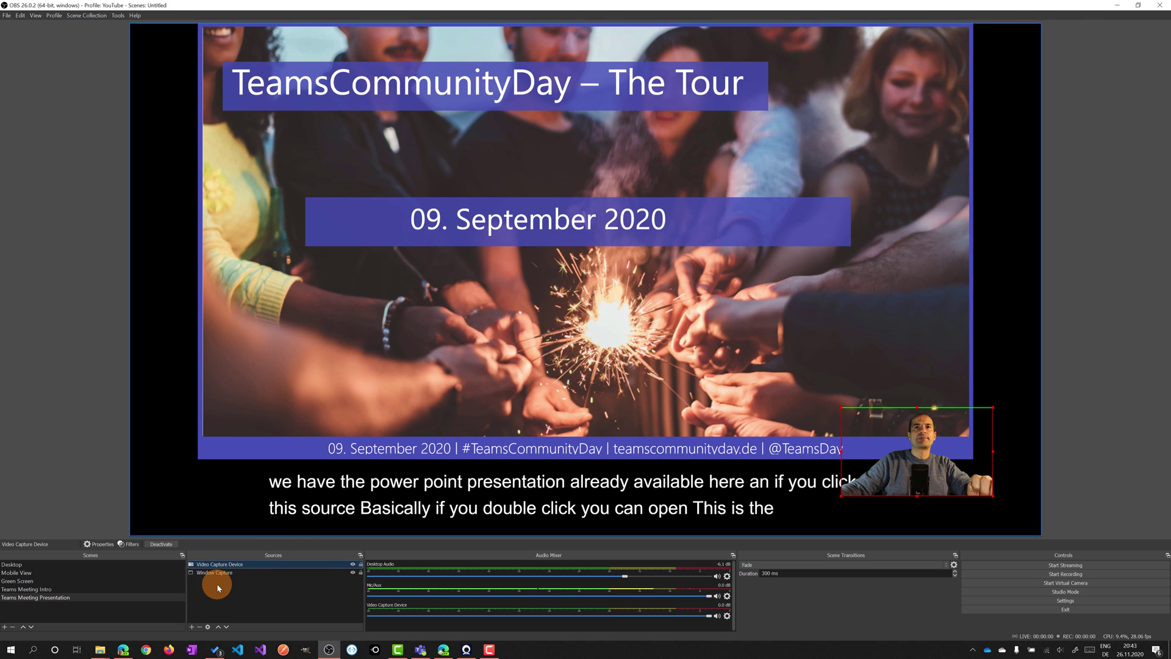
pyautogui.click(217, 573)
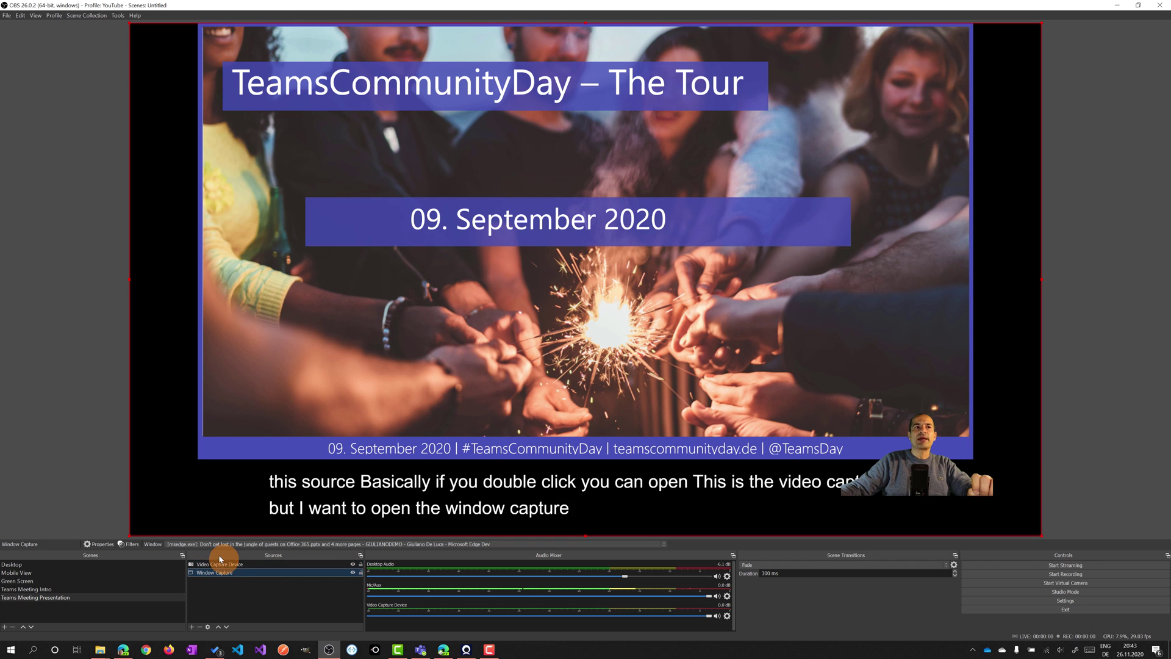
pyautogui.click(571, 543)
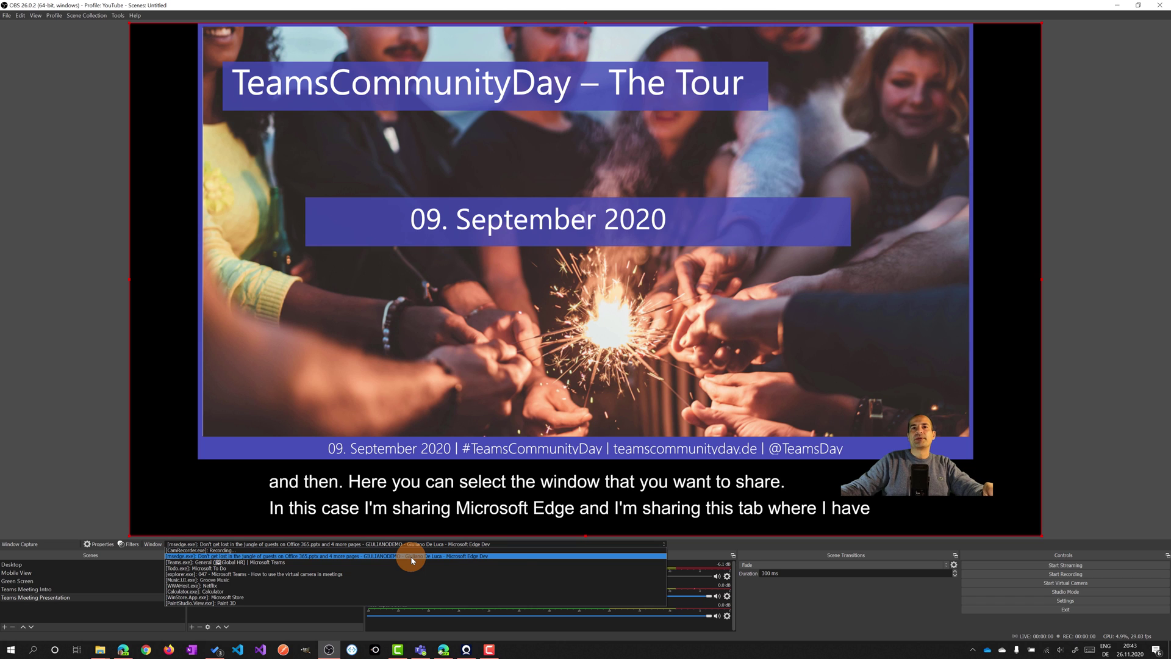
pyautogui.click(802, 604)
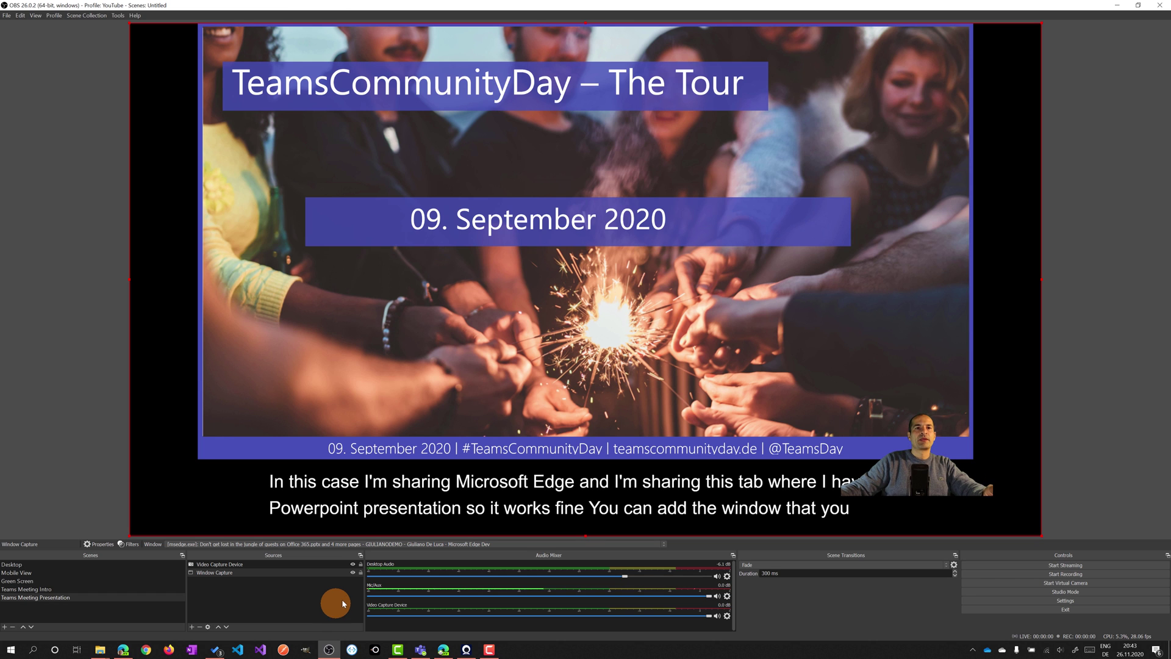
pyautogui.click(92, 589)
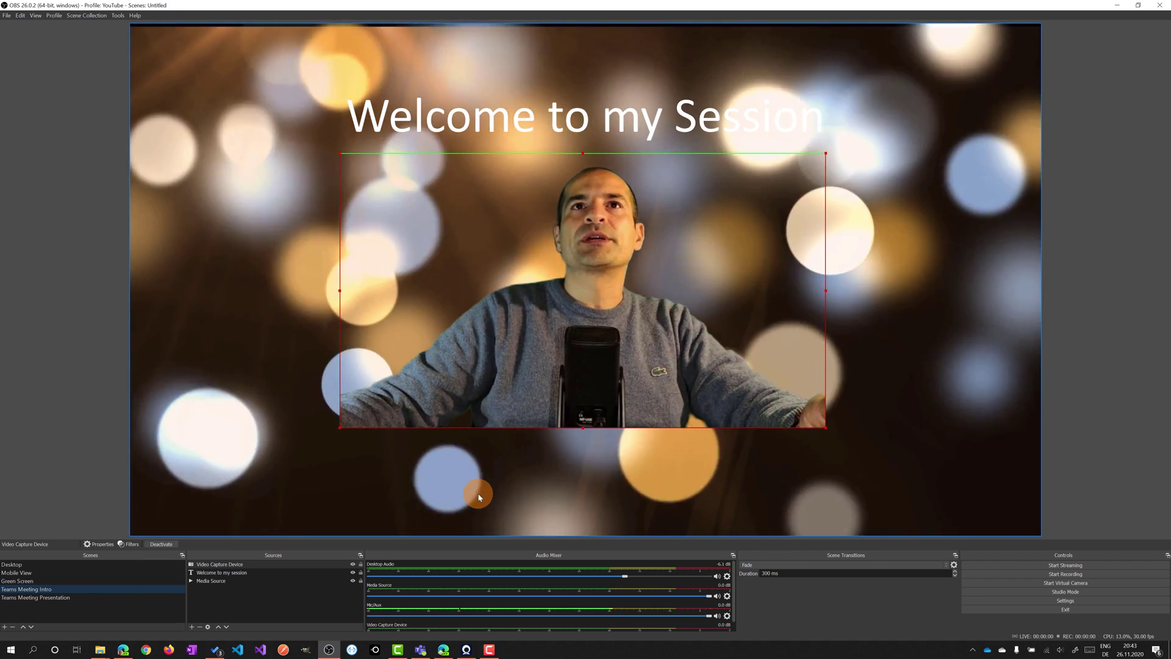
# Bring up the Meeting in General join screen in Teams, then switch back to OBS
pyautogui.click(422, 650)
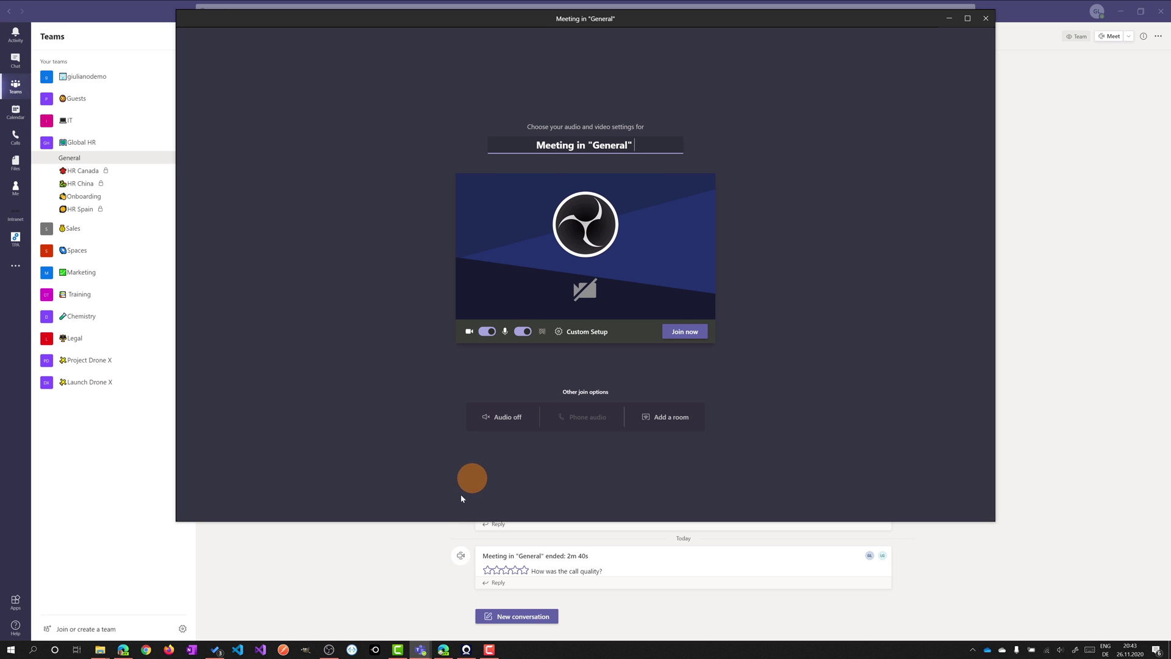
pyautogui.click(332, 650)
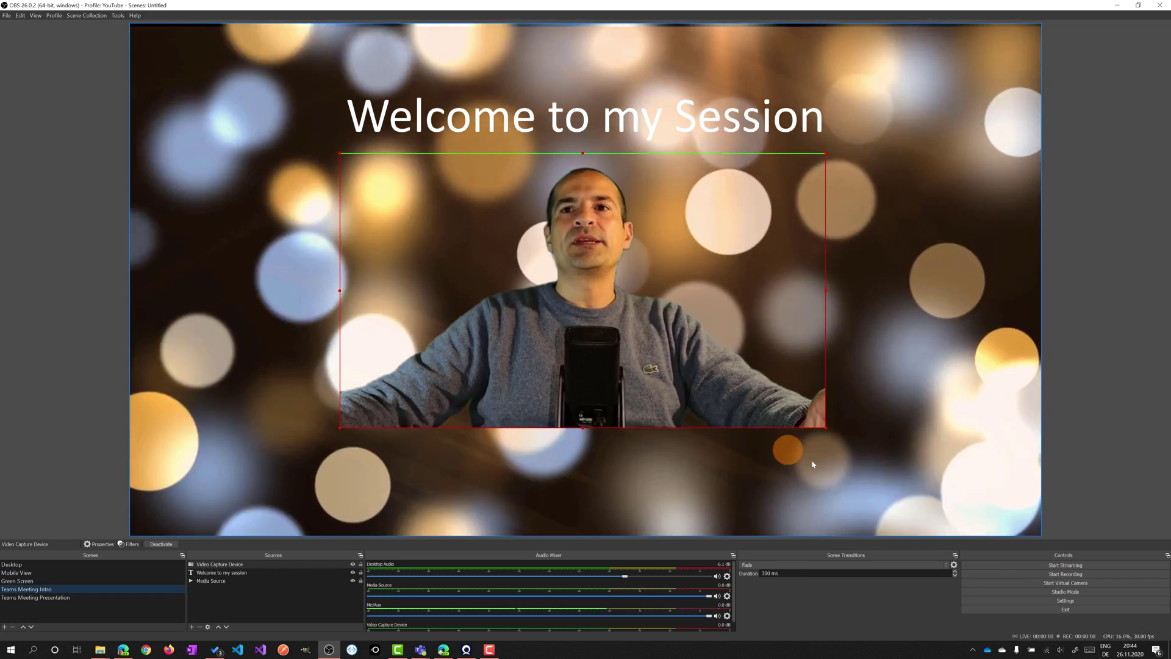
# Start the OBS virtual camera and bring up the Teams General meeting join preview
pyautogui.click(1065, 583)
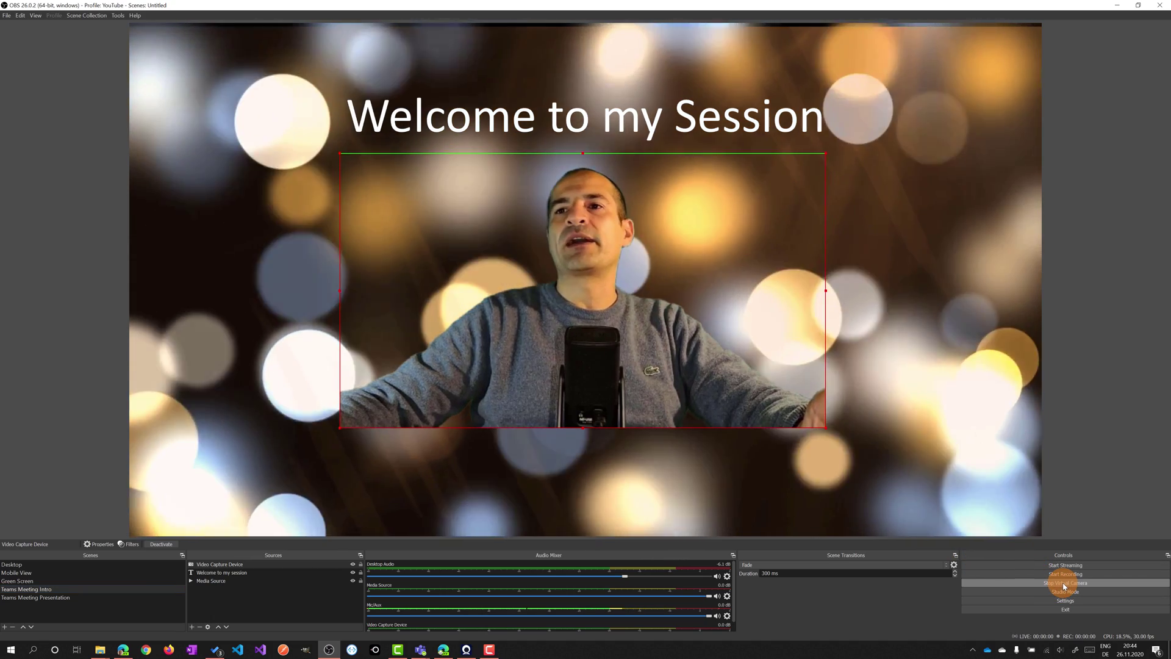
pyautogui.click(422, 650)
pyautogui.click(464, 592)
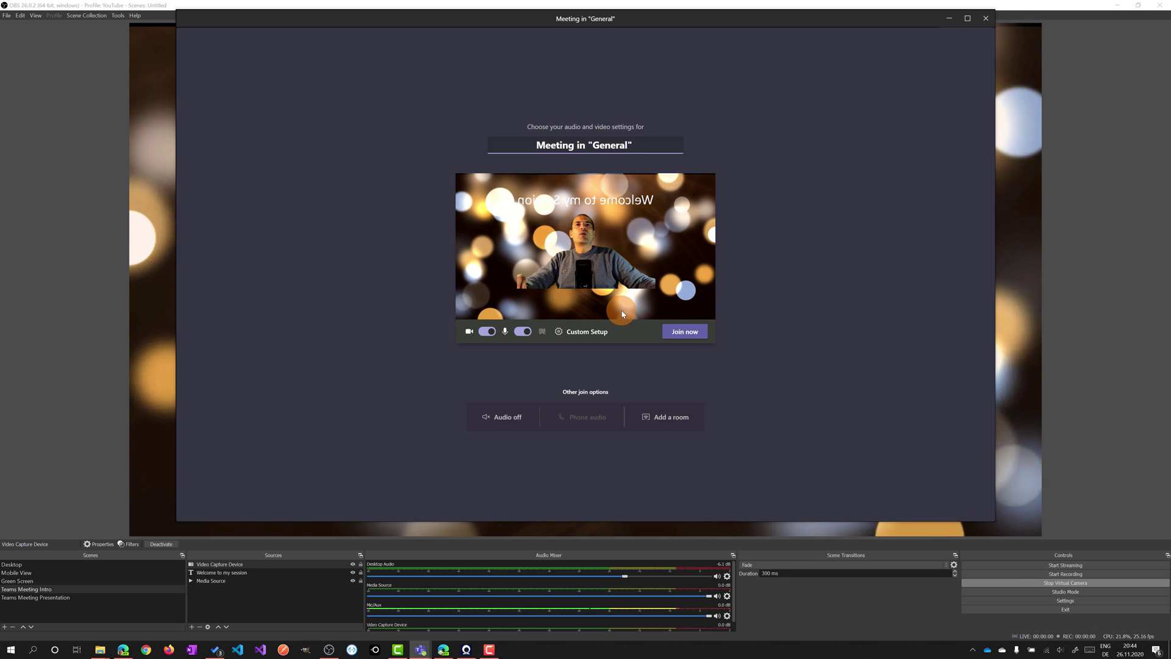
# Turn the microphone off and join the General meeting
pyautogui.click(528, 332)
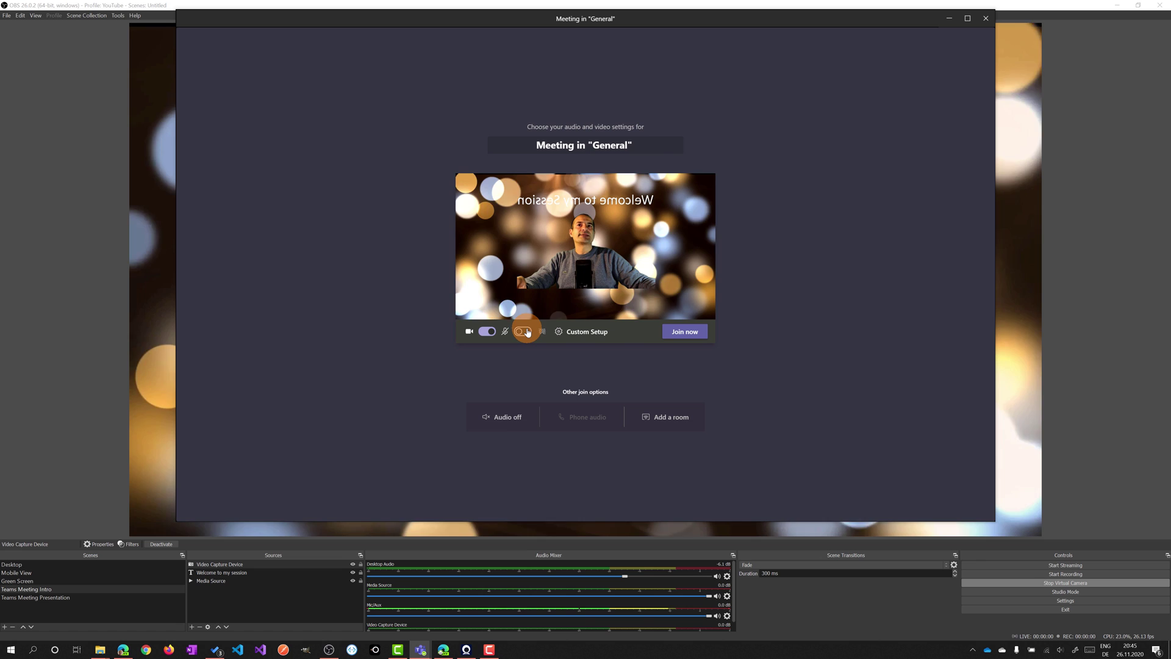
pyautogui.click(676, 337)
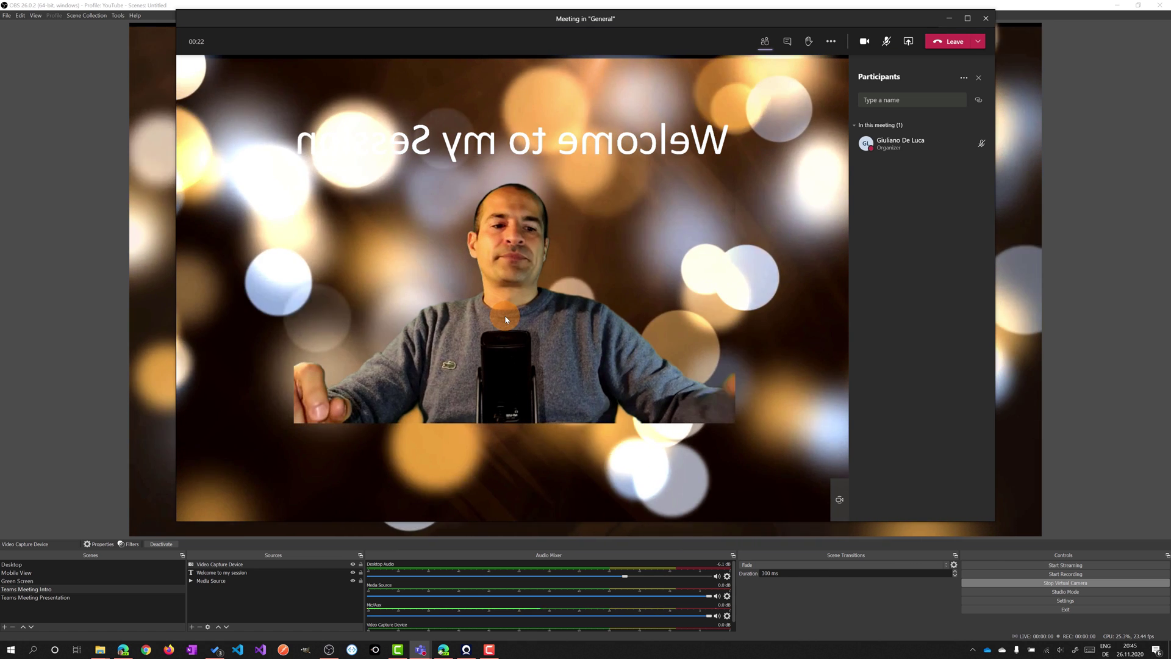
# Send the Teams Meeting Presentation scene to the meeting, check it in Teams, then return to the intro scene
pyautogui.click(90, 599)
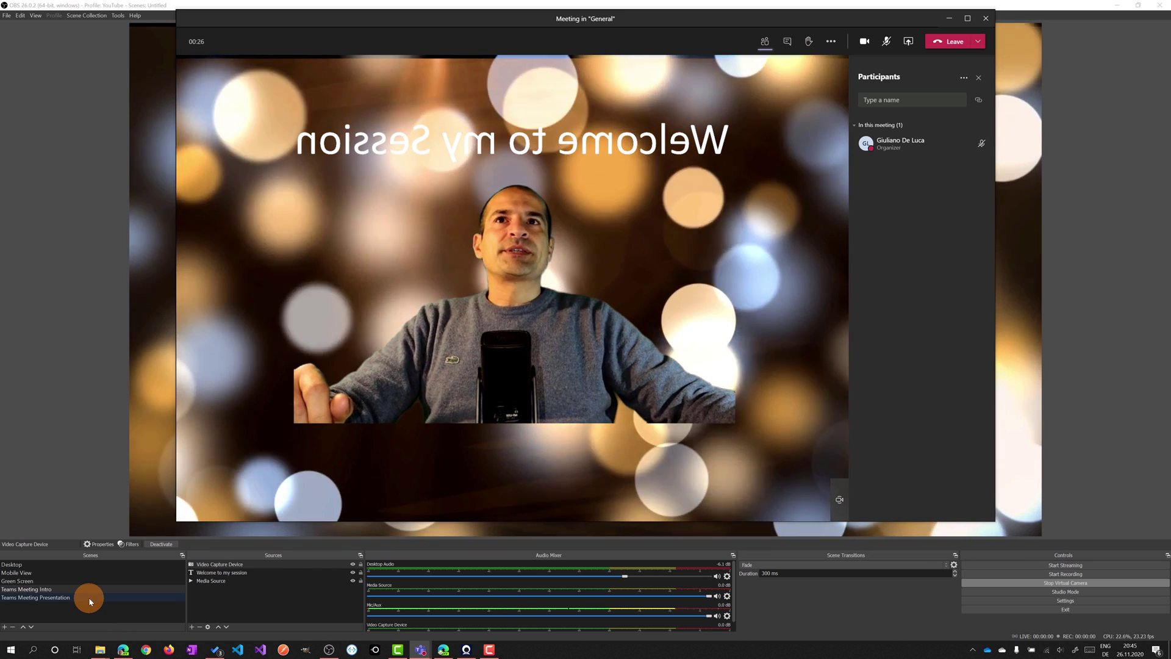
pyautogui.click(90, 598)
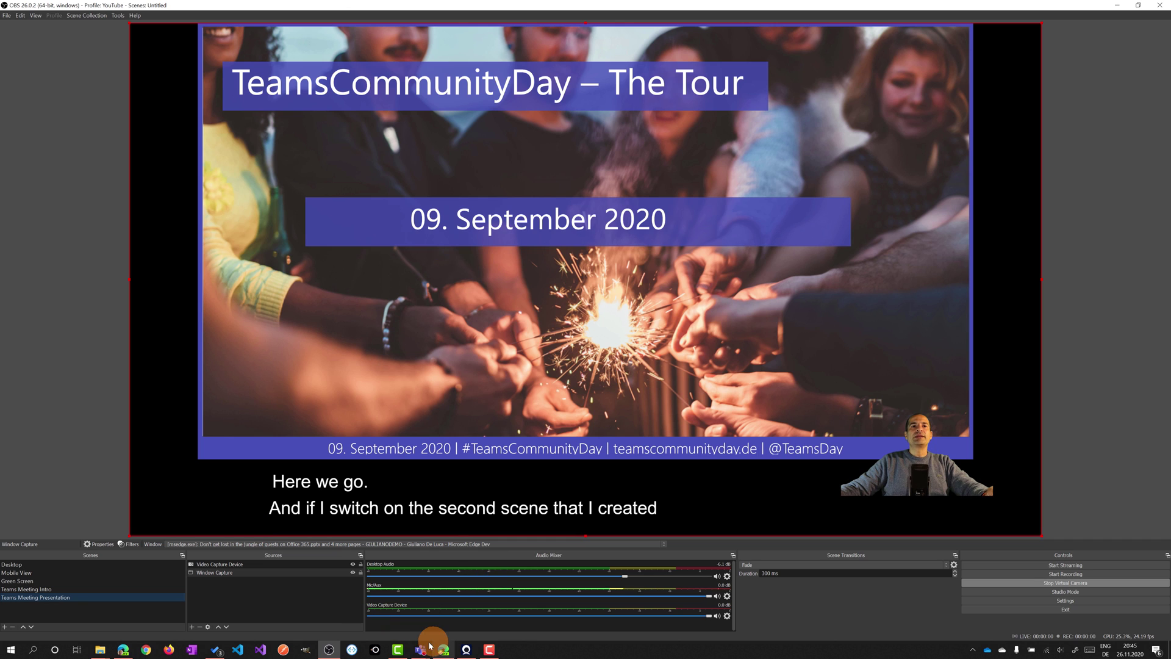
pyautogui.click(419, 650)
pyautogui.click(453, 594)
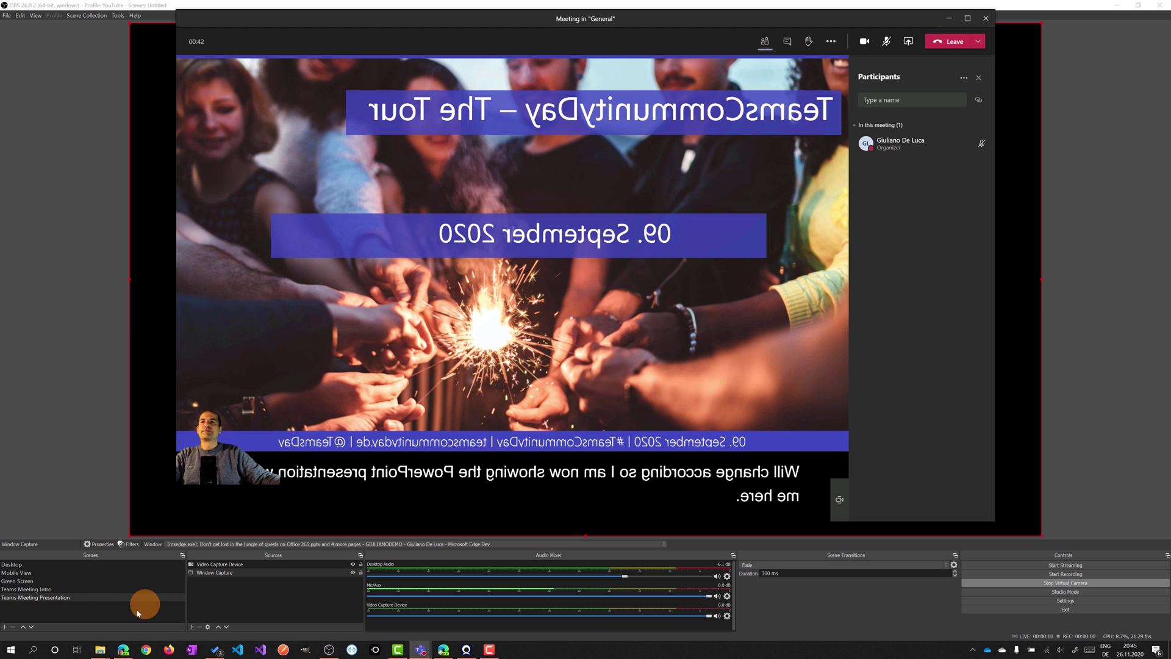
pyautogui.click(56, 589)
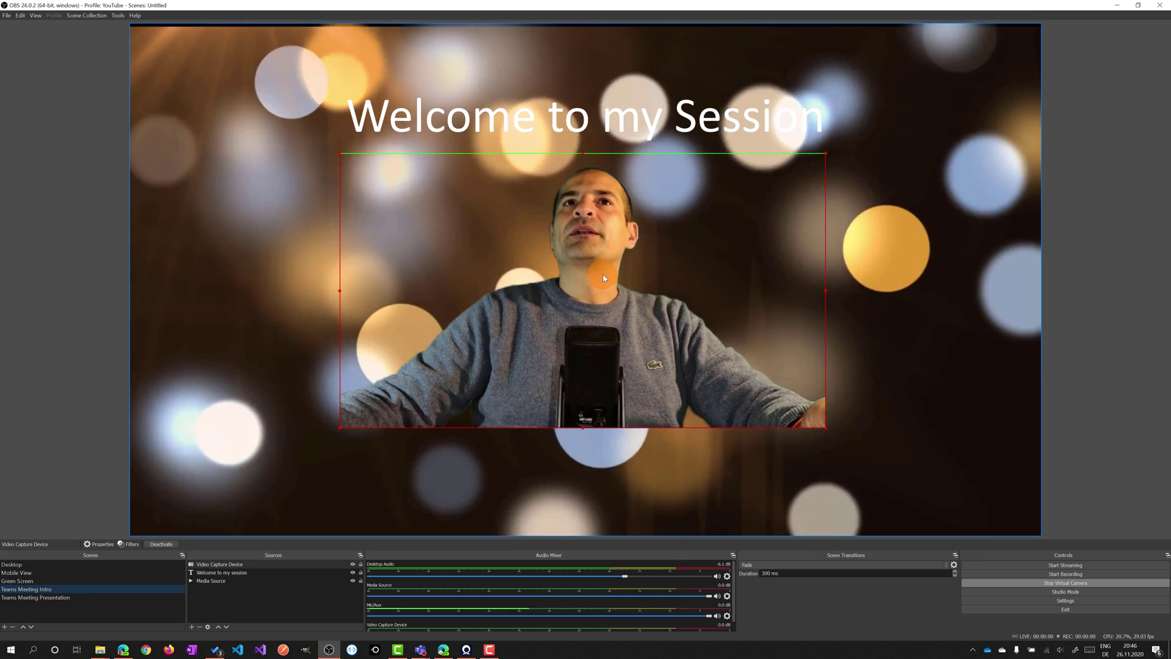
pyautogui.click(604, 278)
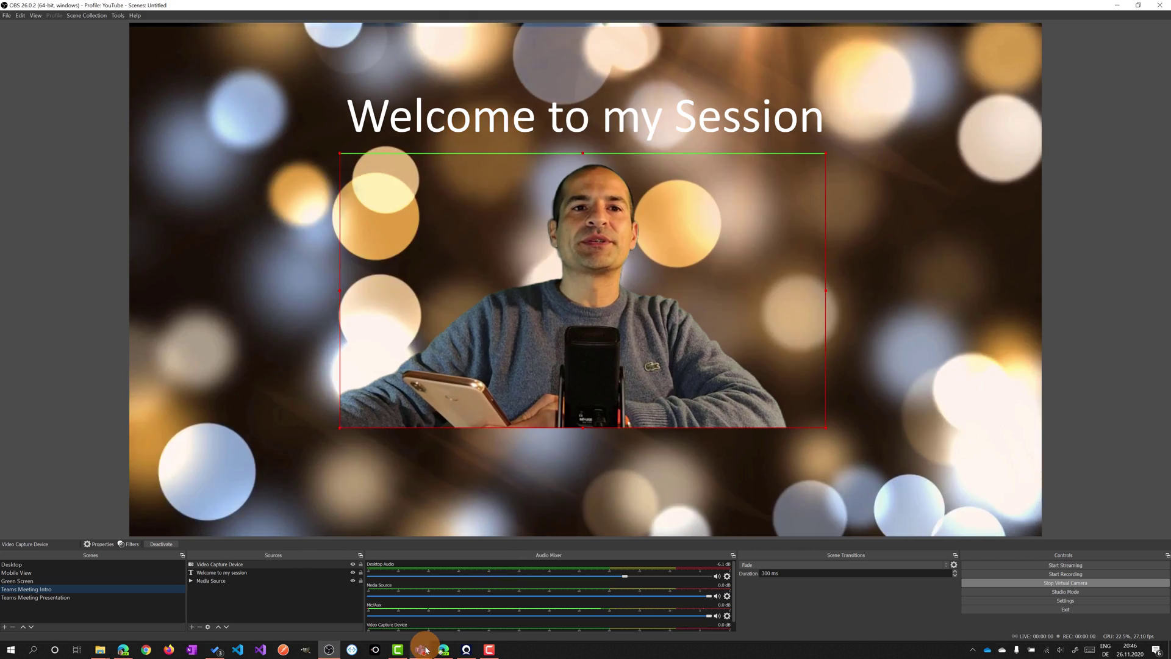
# Bring the Teams 'Meeting in General' window forward, showing the phone participant receiving the Welcome intro
pyautogui.moveTo(421, 648)
pyautogui.click(459, 601)
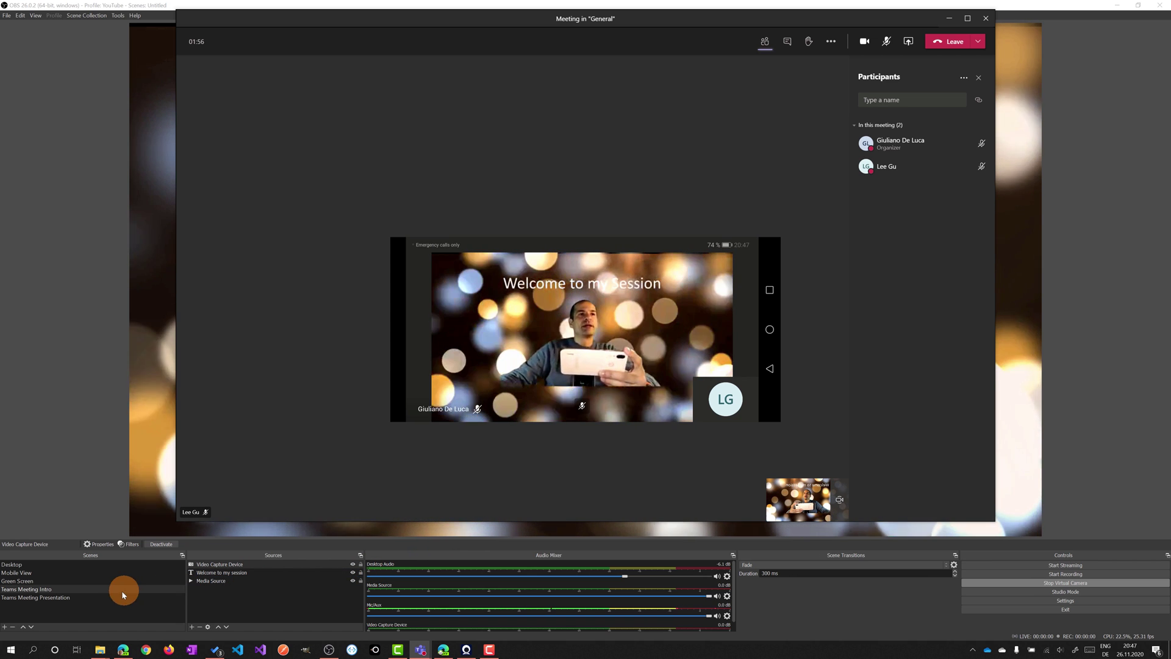
# Switch OBS to Teams Meeting Presentation, move the webcam inset to bottom-left, and show the slideshow full screen
pyautogui.click(90, 597)
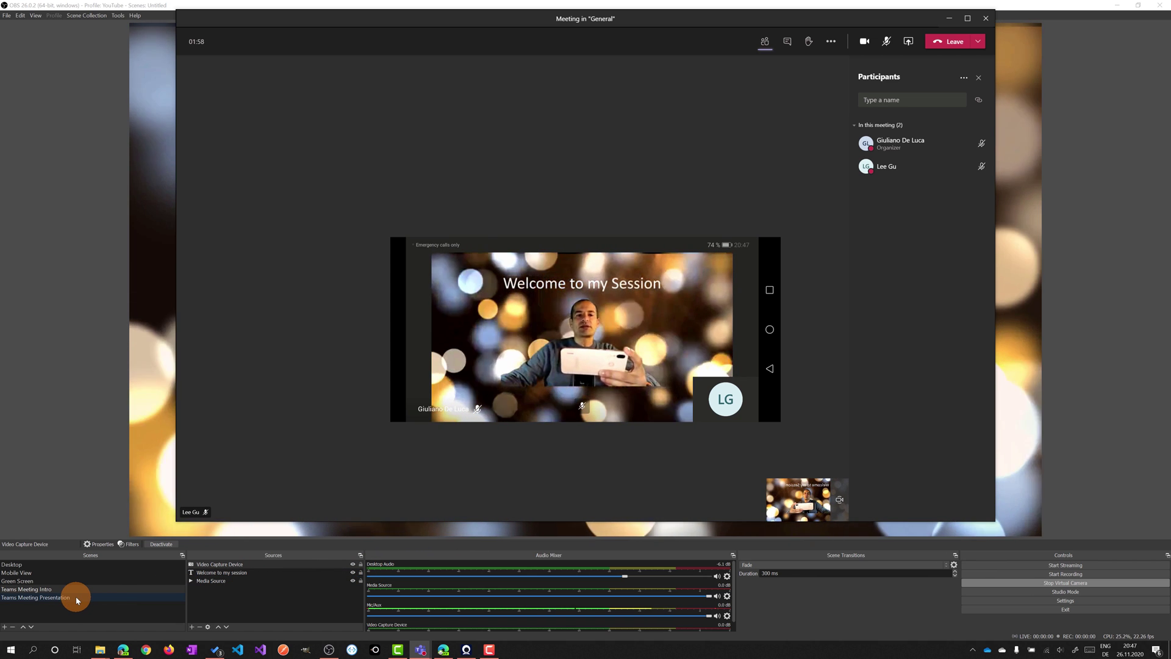
pyautogui.click(76, 597)
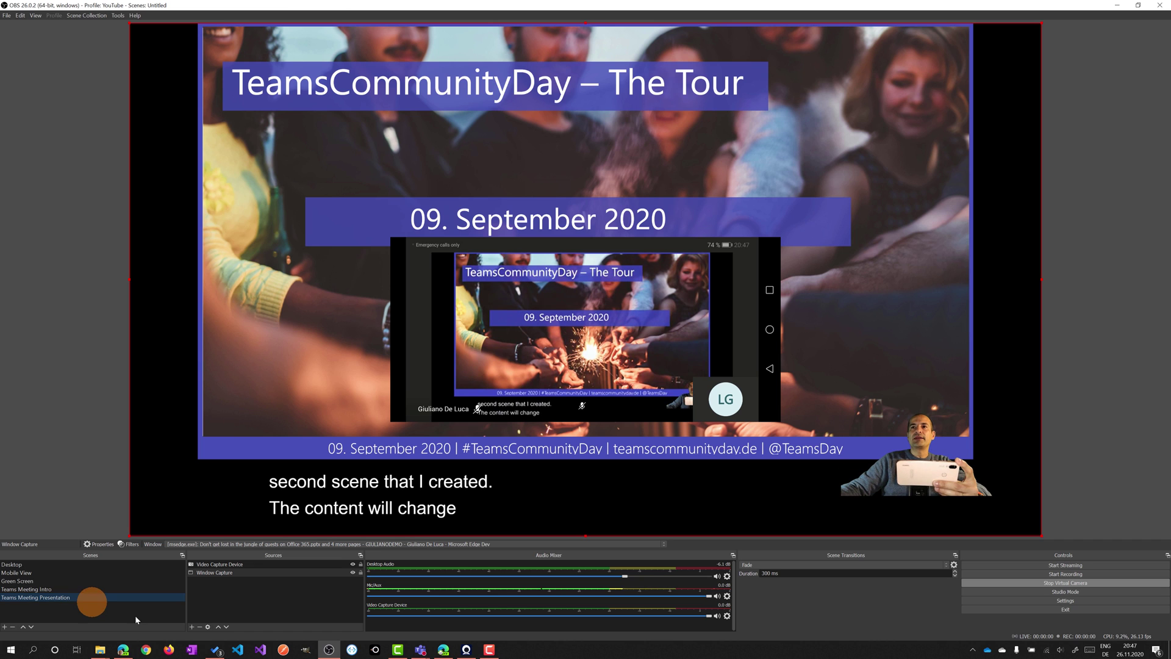
pyautogui.moveTo(905, 464)
pyautogui.mouseDown()
pyautogui.moveTo(869, 452)
pyautogui.moveTo(904, 463)
pyautogui.mouseUp()
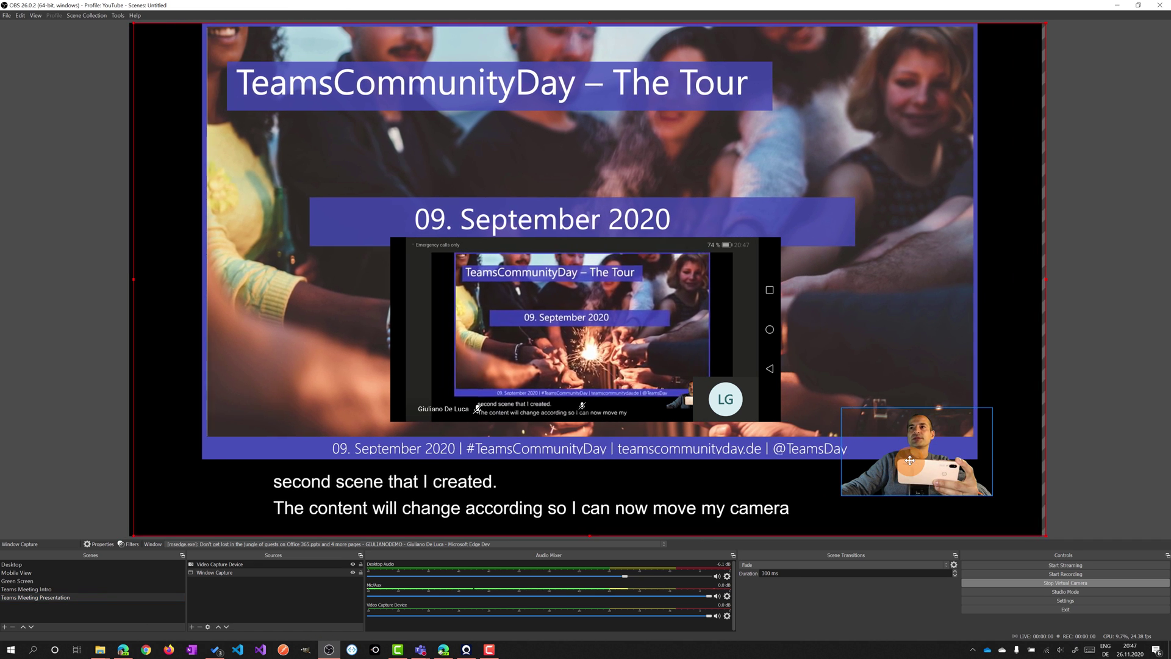
pyautogui.click(934, 456)
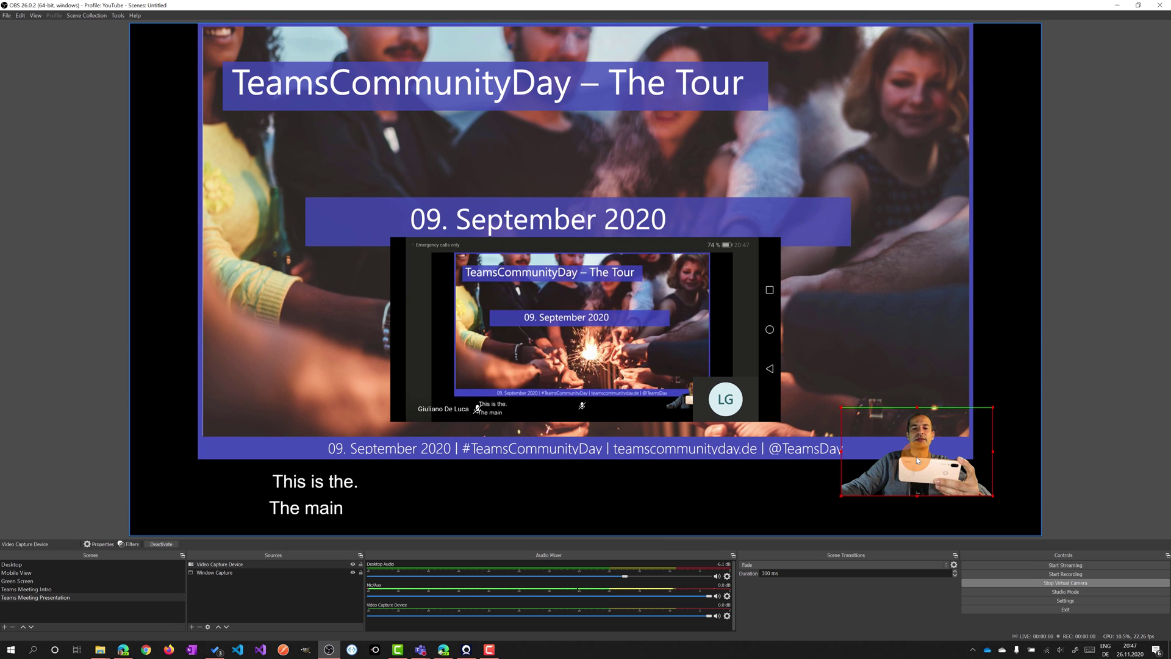
pyautogui.moveTo(913, 457); pyautogui.dragTo(234, 434)
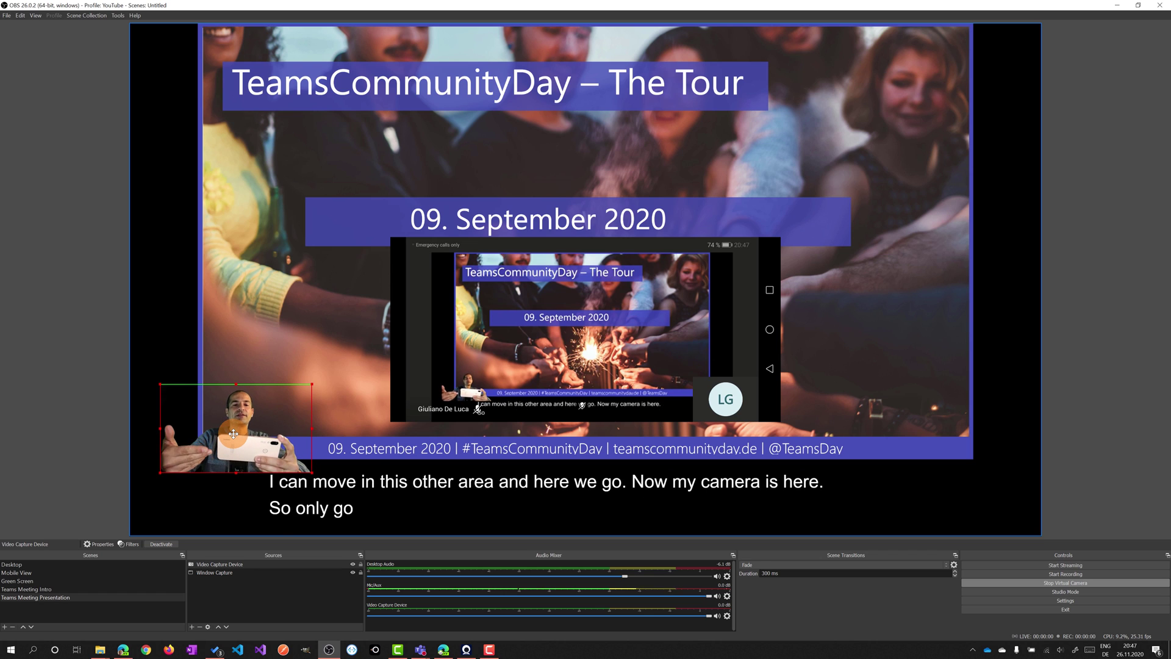
pyautogui.click(443, 650)
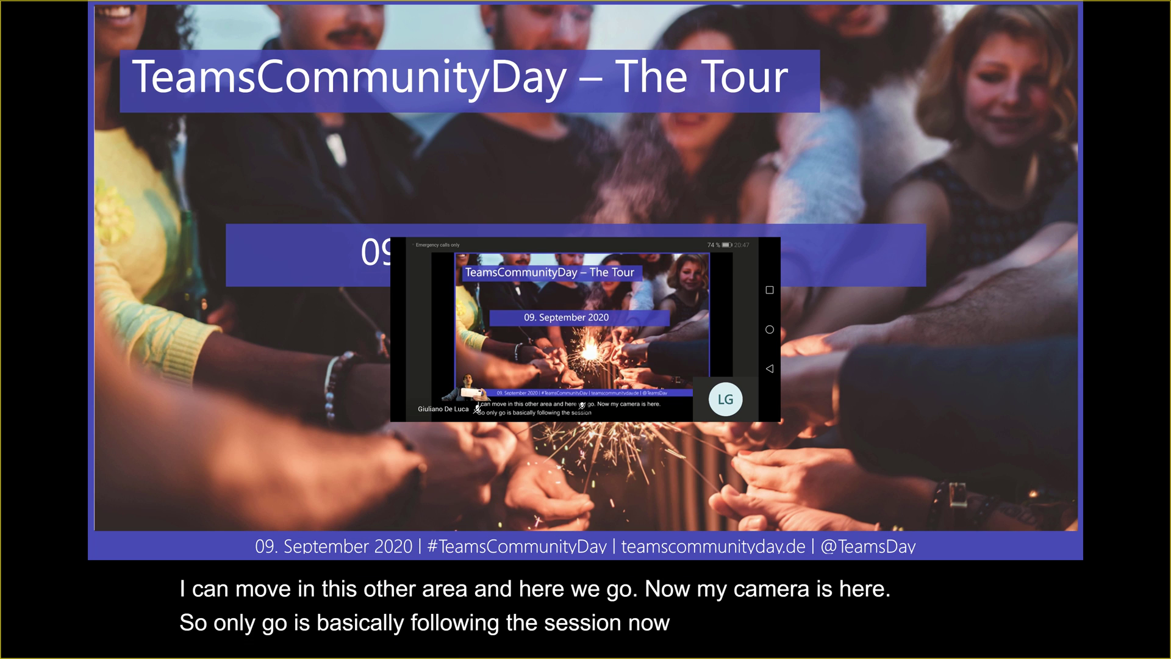